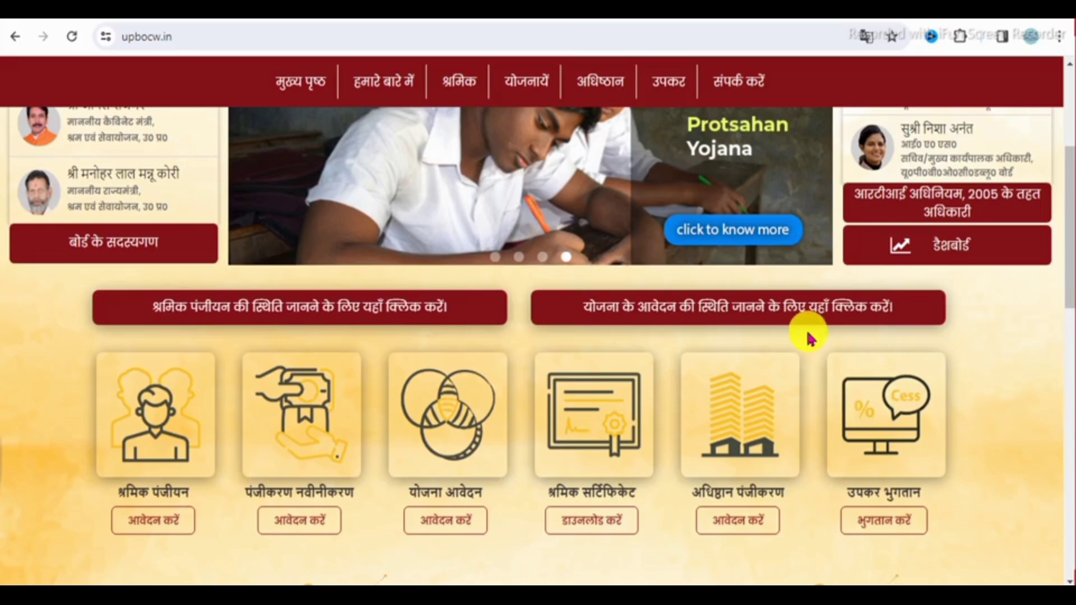
# - Look over the UPBOCW home page, from its header and banner to the service tiles for registration, renewal, schemes and certificates
pyautogui.scroll(-4, 782, 348)
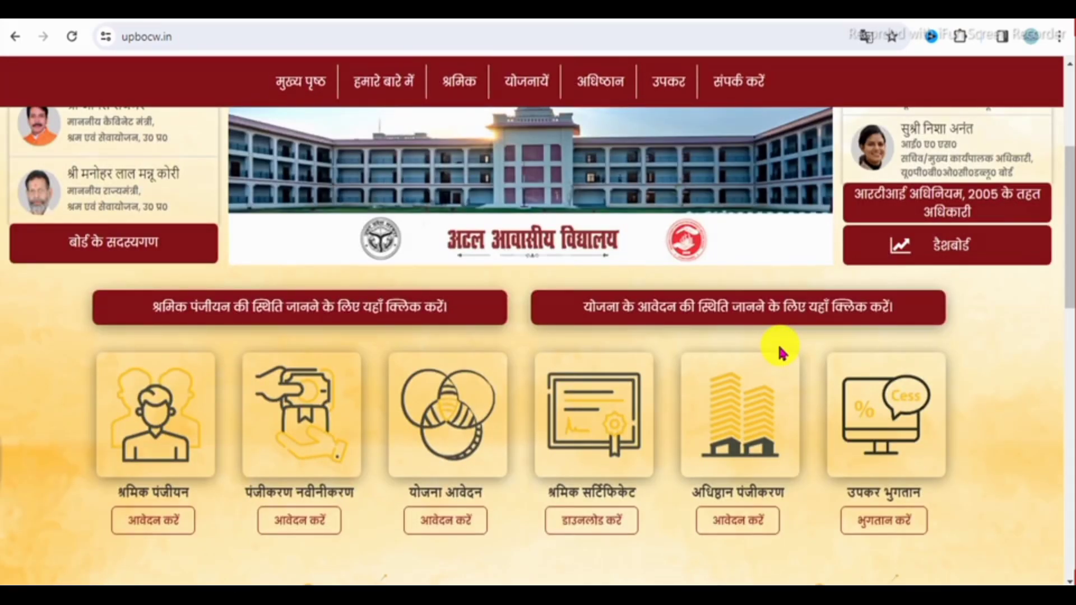
pyautogui.scroll(-1, 785, 342)
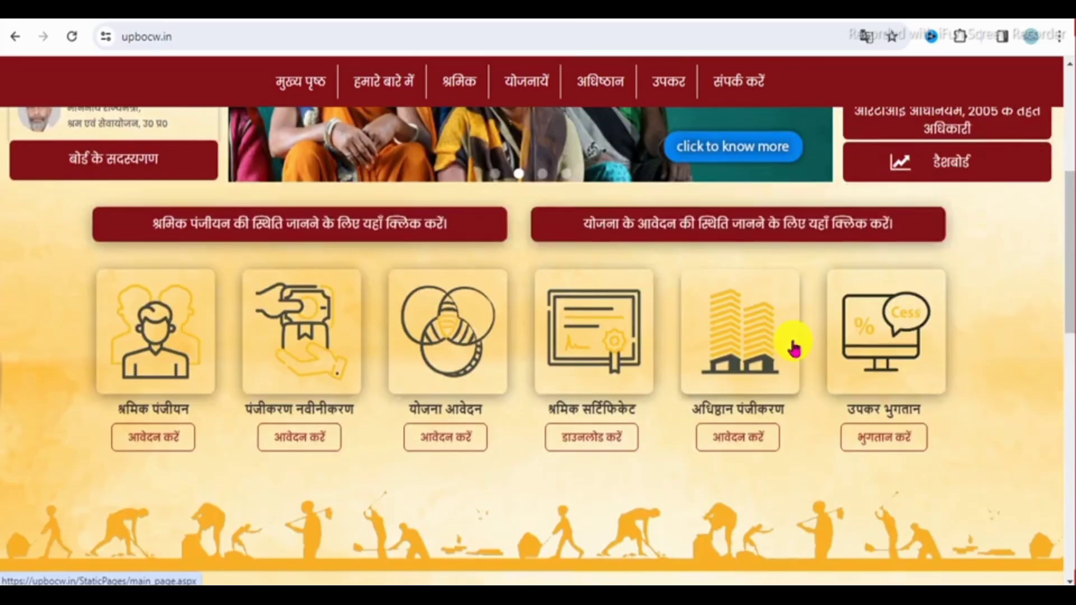
pyautogui.scroll(5, 795, 347)
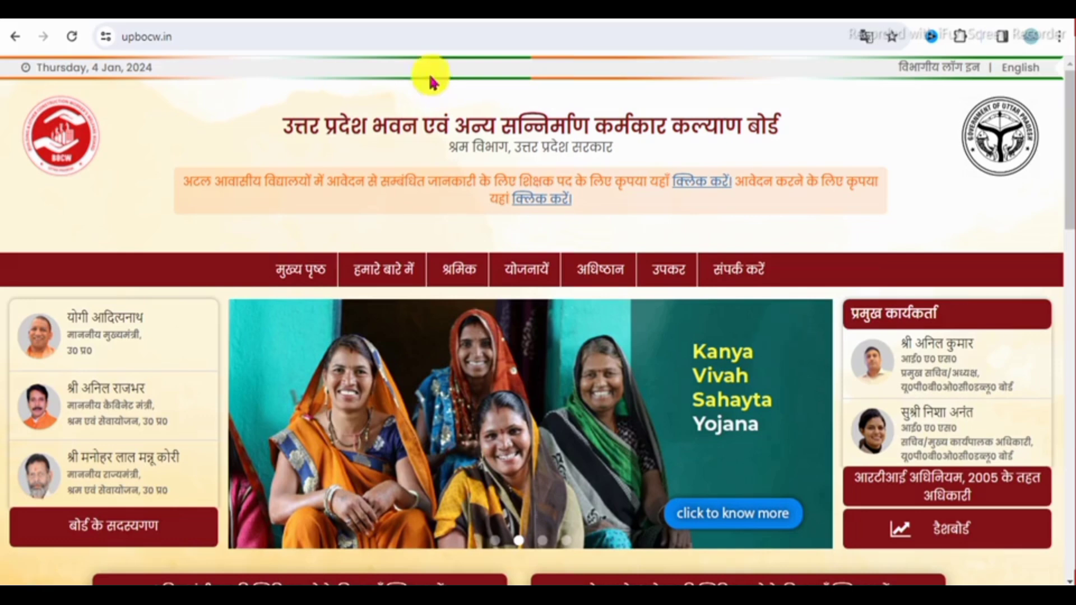
pyautogui.scroll(-4, 452, 260)
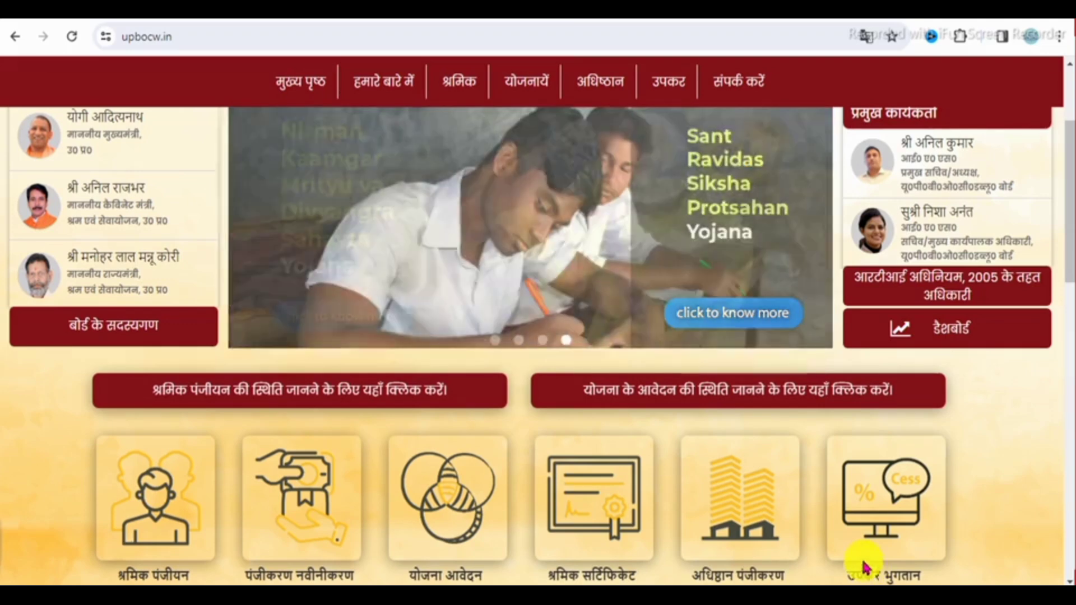
pyautogui.scroll(-3, 617, 306)
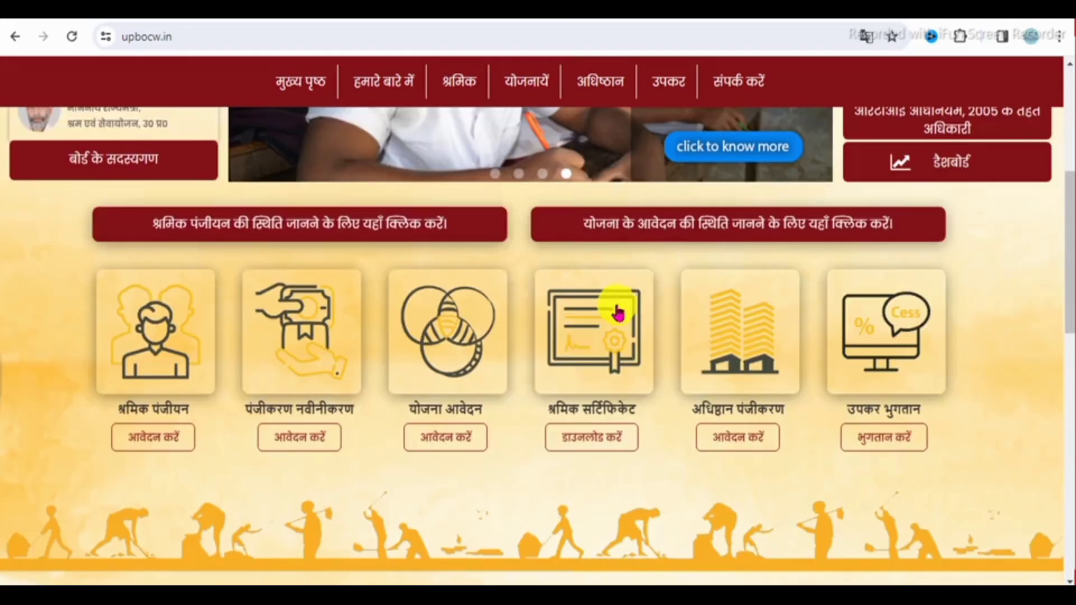
pyautogui.scroll(7, 485, 72)
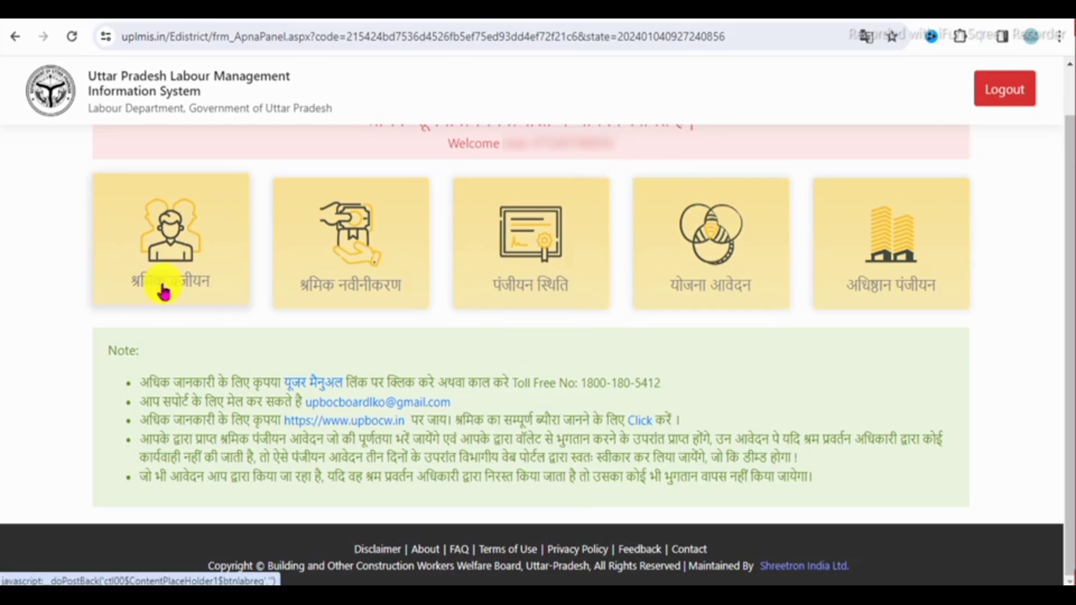
# - Open the worker registration (श्रमिक पंजीयन) form and set the division (मंडल) to अलीगढ
pyautogui.click(171, 250)
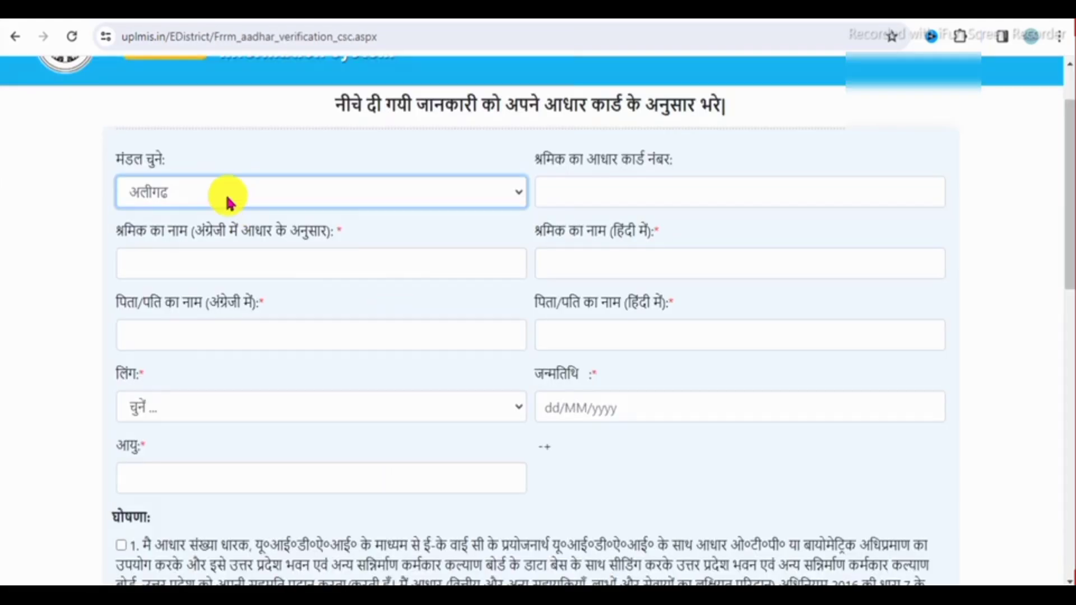
pyautogui.click(229, 202)
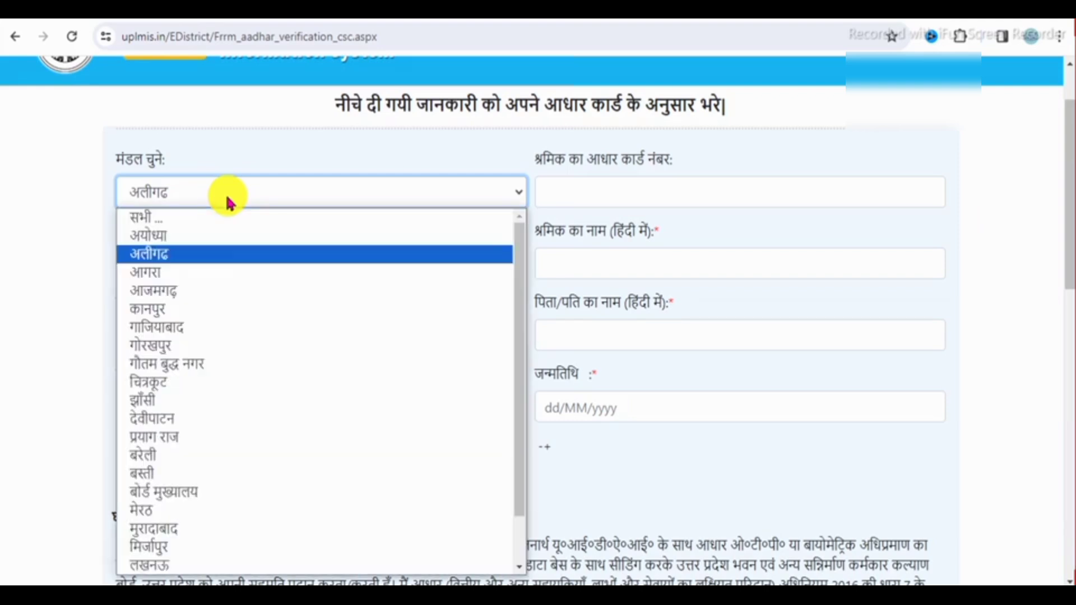
pyautogui.click(160, 256)
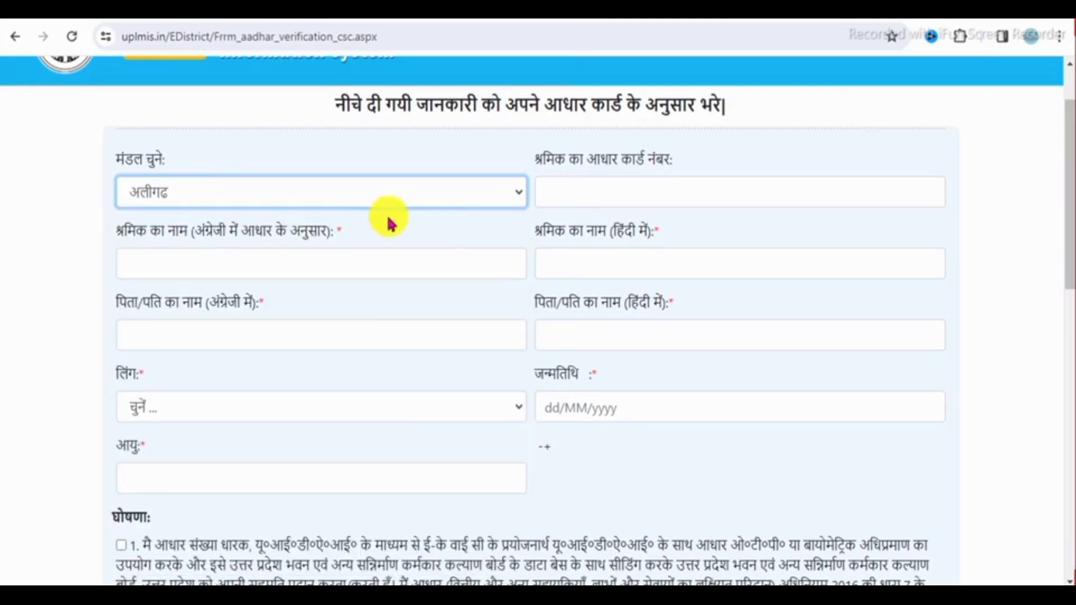
# - Go through the Aadhaar verification fields for Aadhaar number, worker and father/husband names, gender, date of birth and age
pyautogui.click(576, 204)
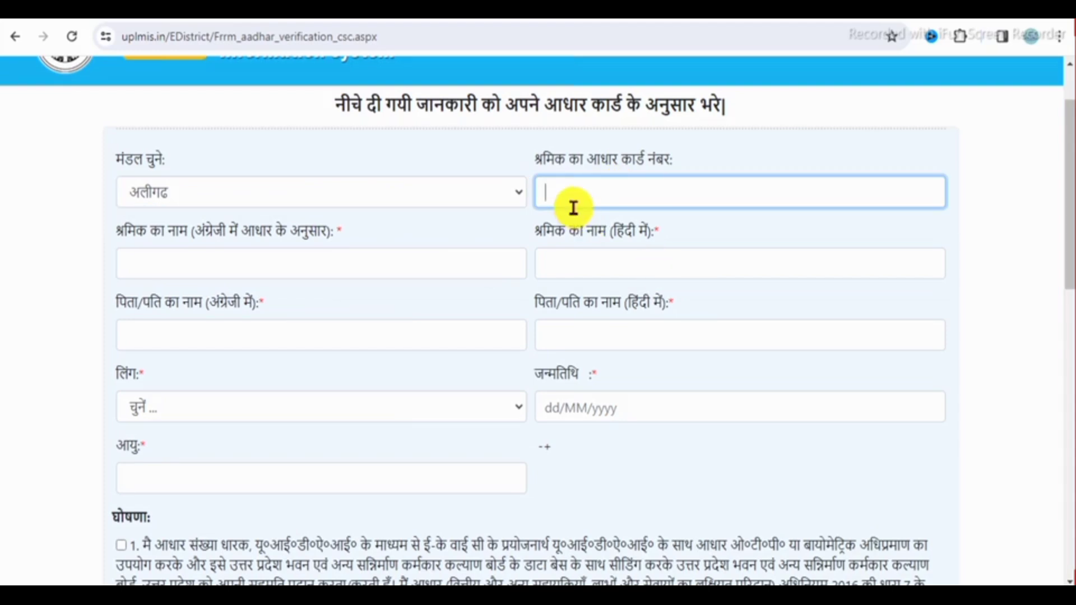
pyautogui.click(207, 259)
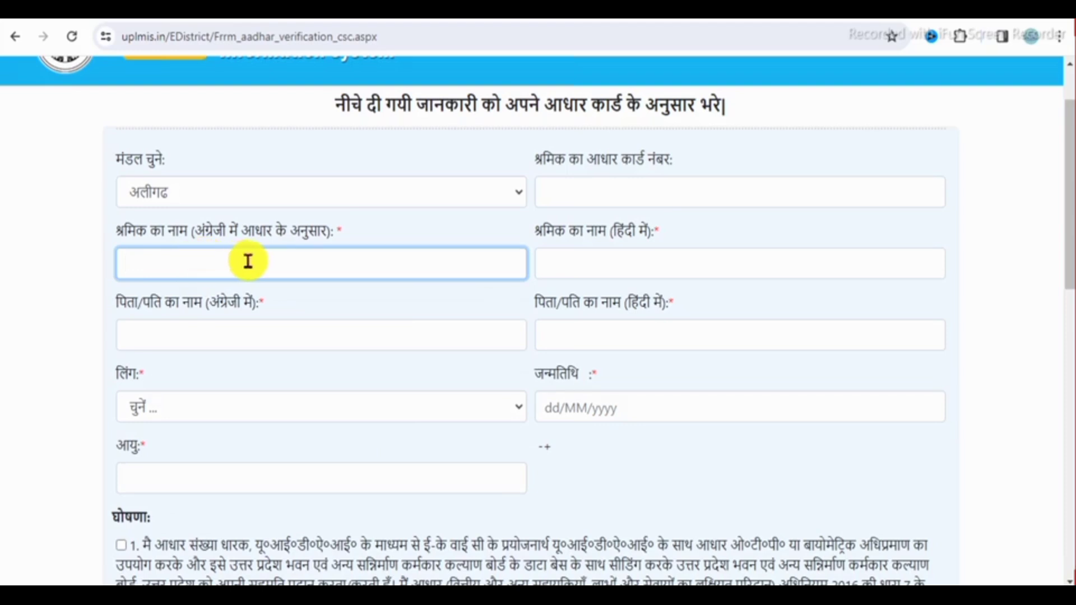
pyautogui.click(655, 261)
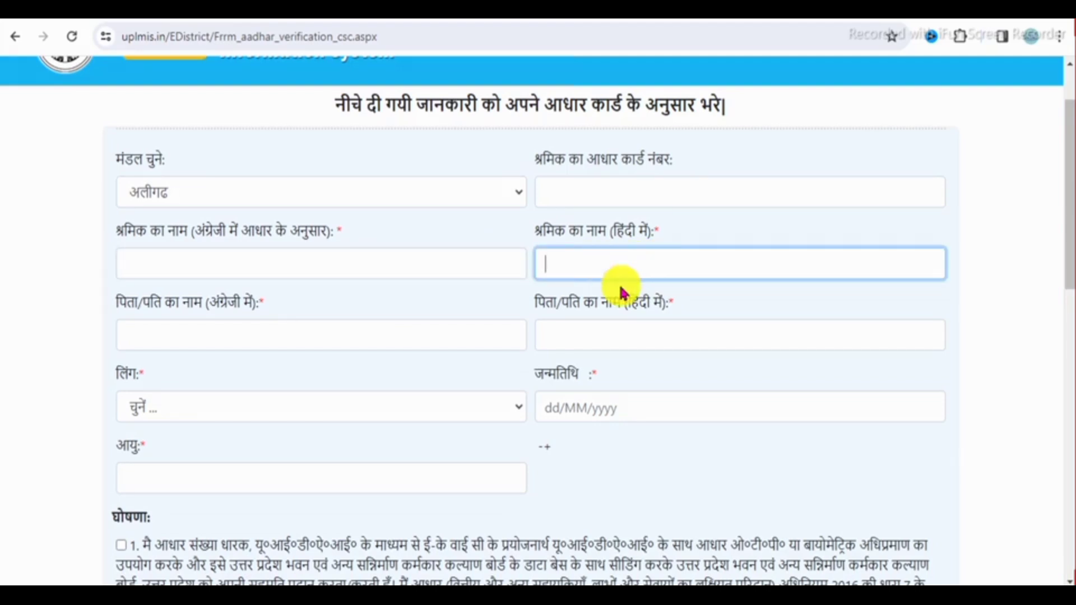
pyautogui.click(176, 330)
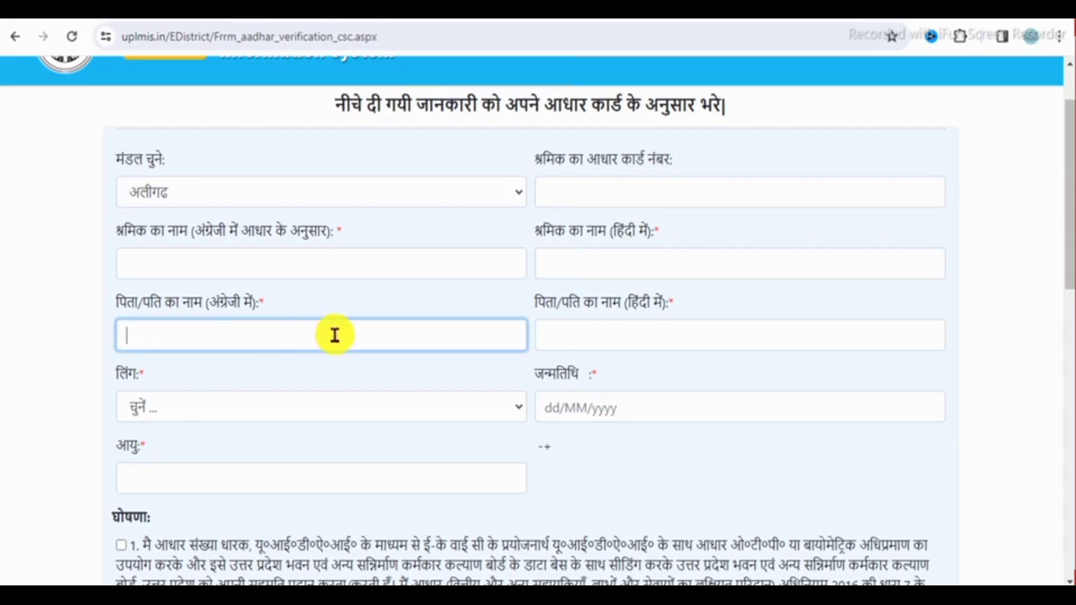
pyautogui.click(624, 334)
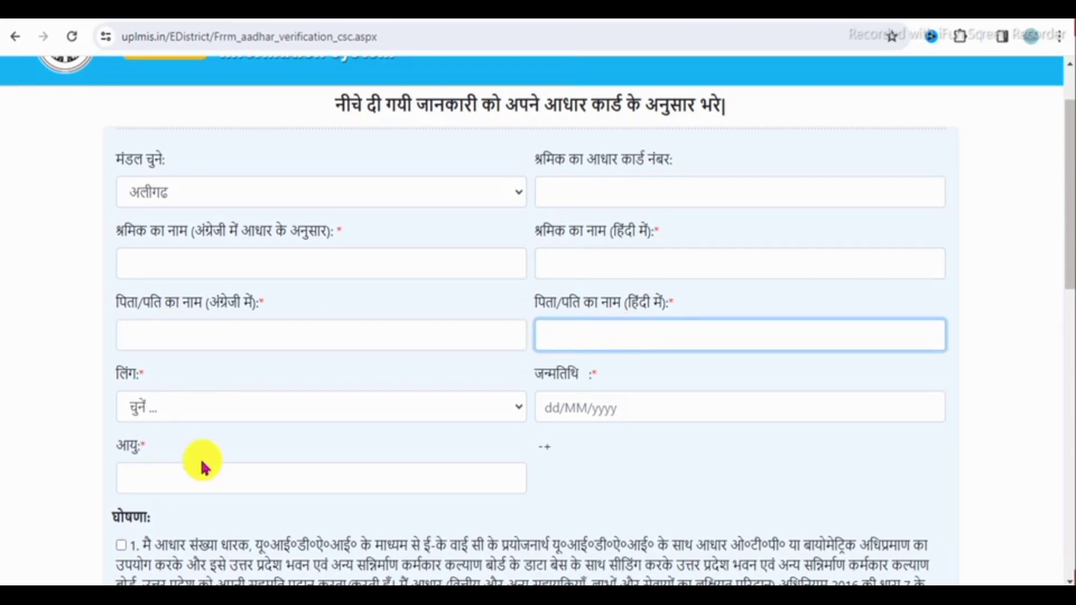
pyautogui.click(171, 410)
pyautogui.click(79, 426)
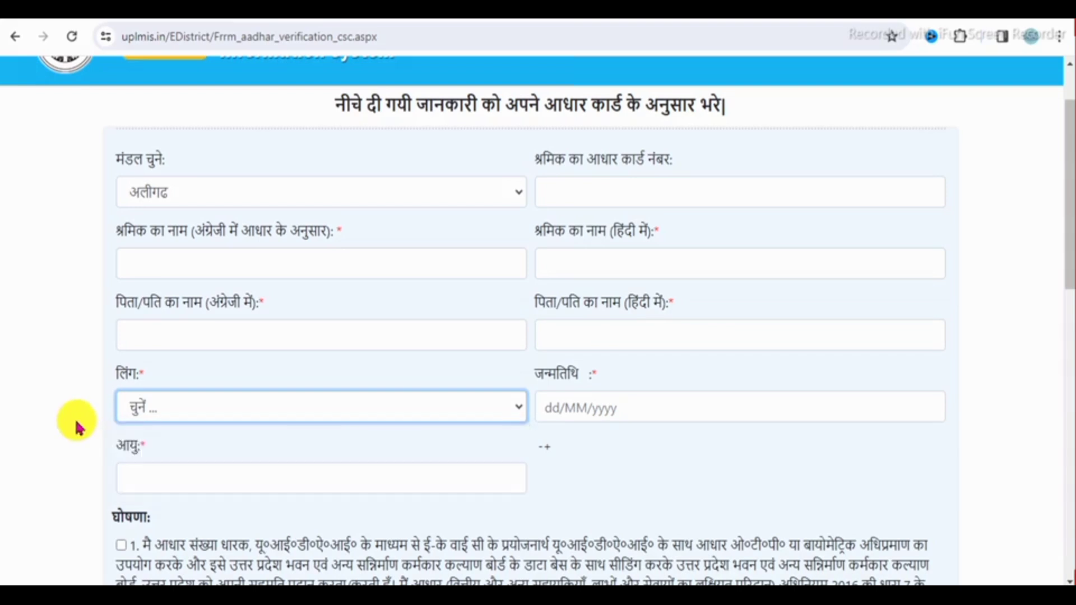
pyautogui.click(539, 404)
pyautogui.scroll(-3, 552, 414)
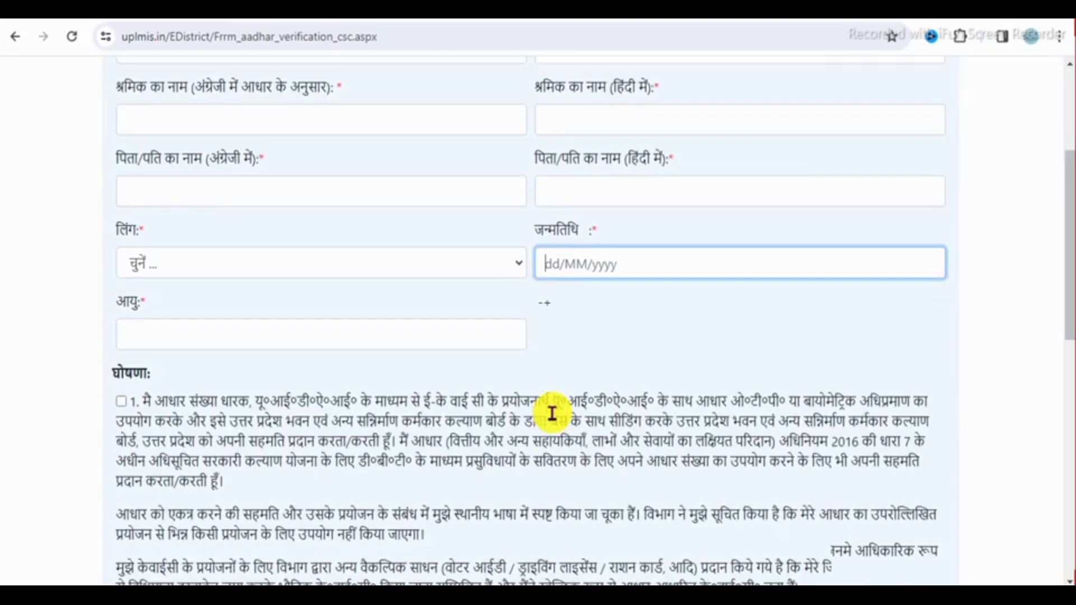
pyautogui.press('Return')
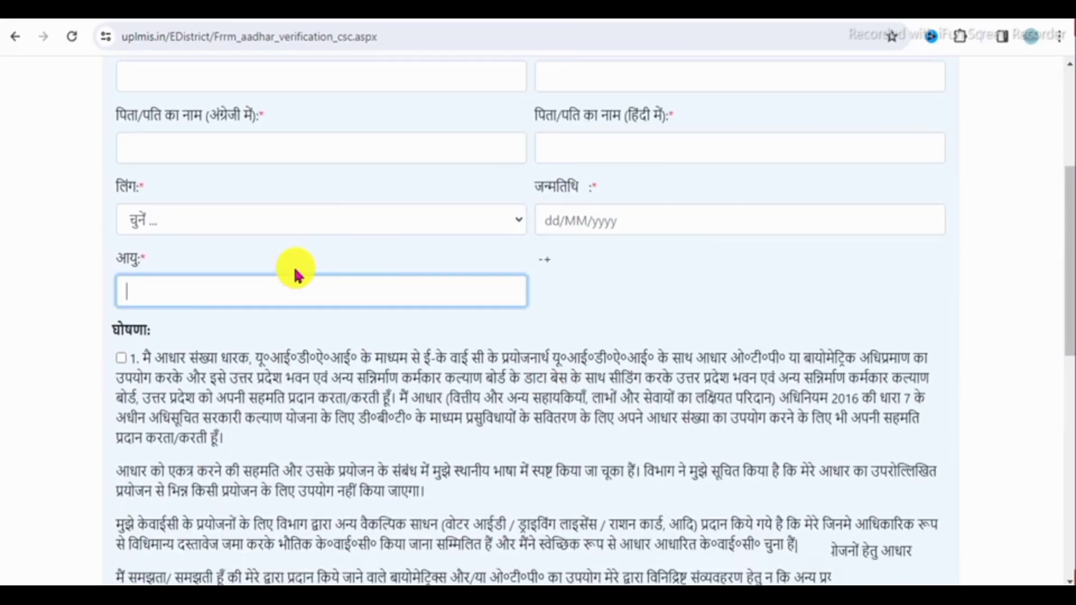
# - Submit the Aadhaar verification (आधार सत्यापन) below the consent declarations and accept its message
pyautogui.scroll(-3, 116, 159)
pyautogui.scroll(-7, 133, 221)
pyautogui.scroll(-2, 146, 373)
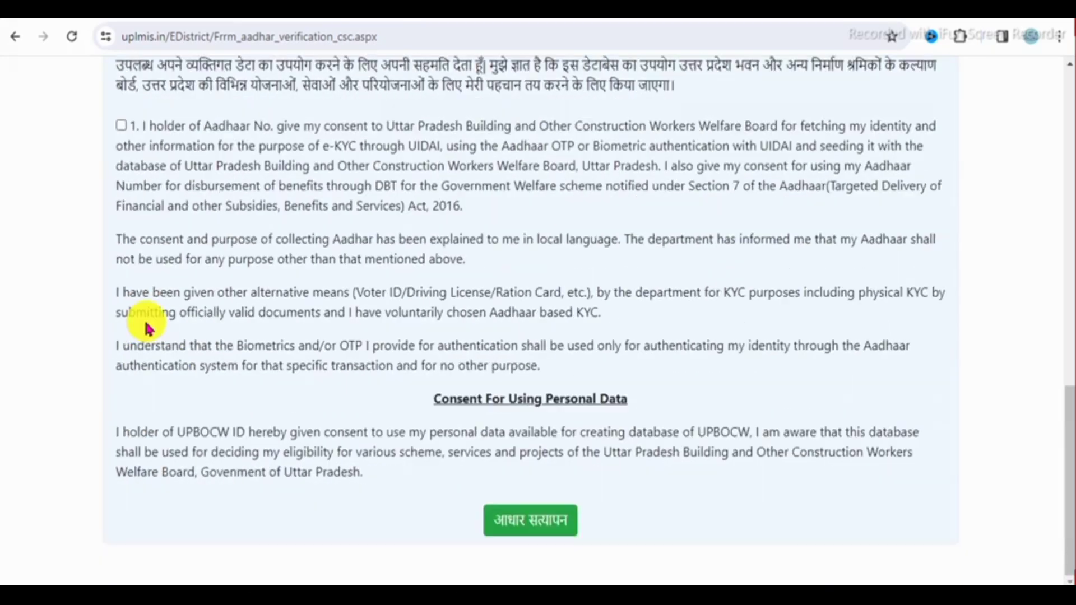
pyautogui.click(532, 525)
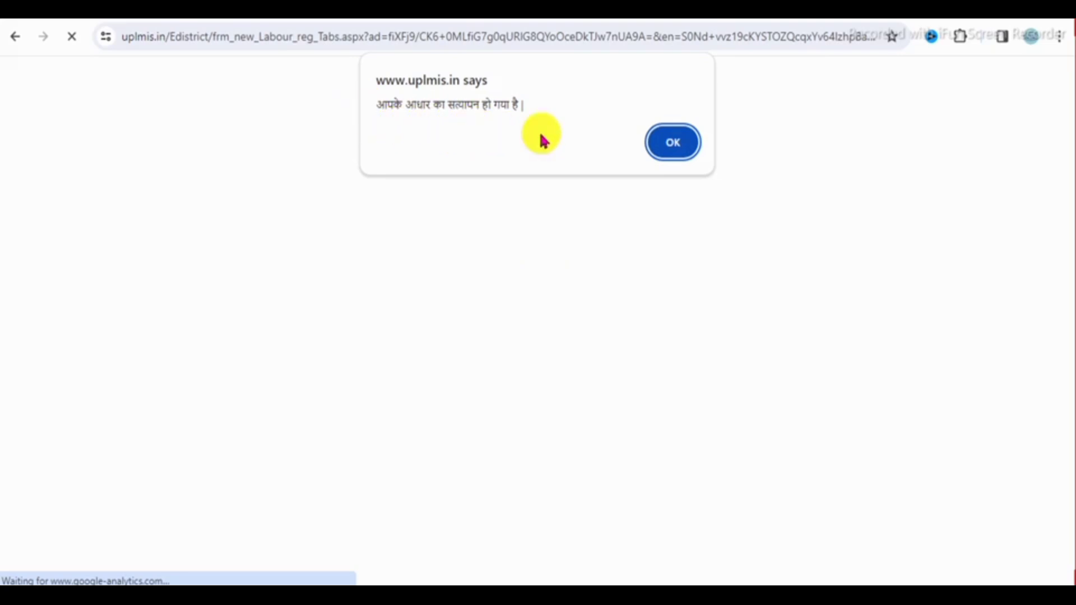
pyautogui.click(674, 147)
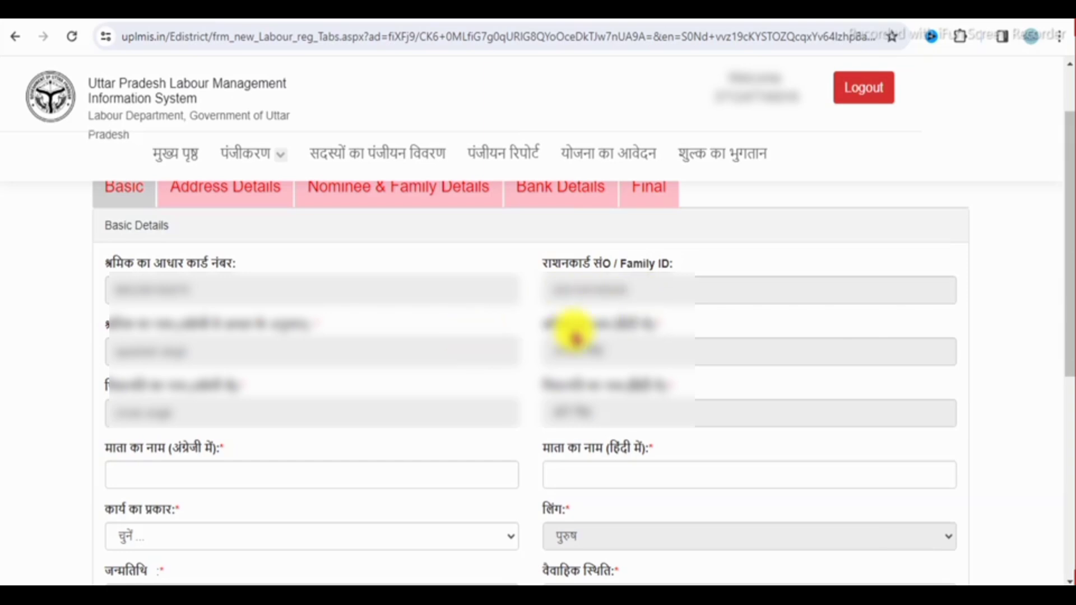
# - Visit the English and Hindi mother's name fields and set the type of work (कार्य का प्रकार) to "28- ईट-भट्ठों पर ईट निर्माण का कार्य"
pyautogui.click(160, 483)
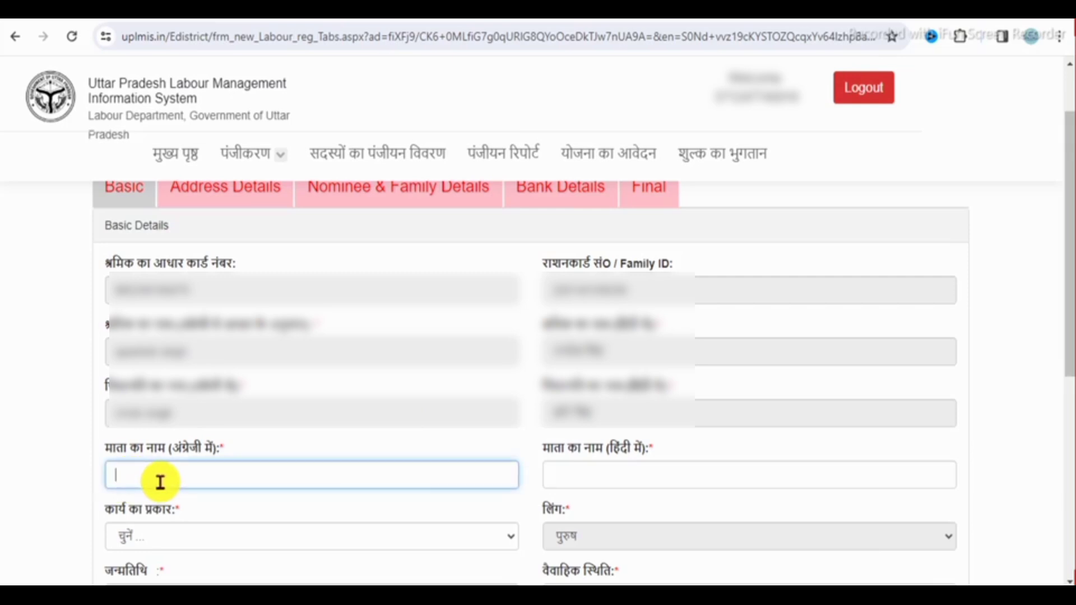
pyautogui.click(581, 476)
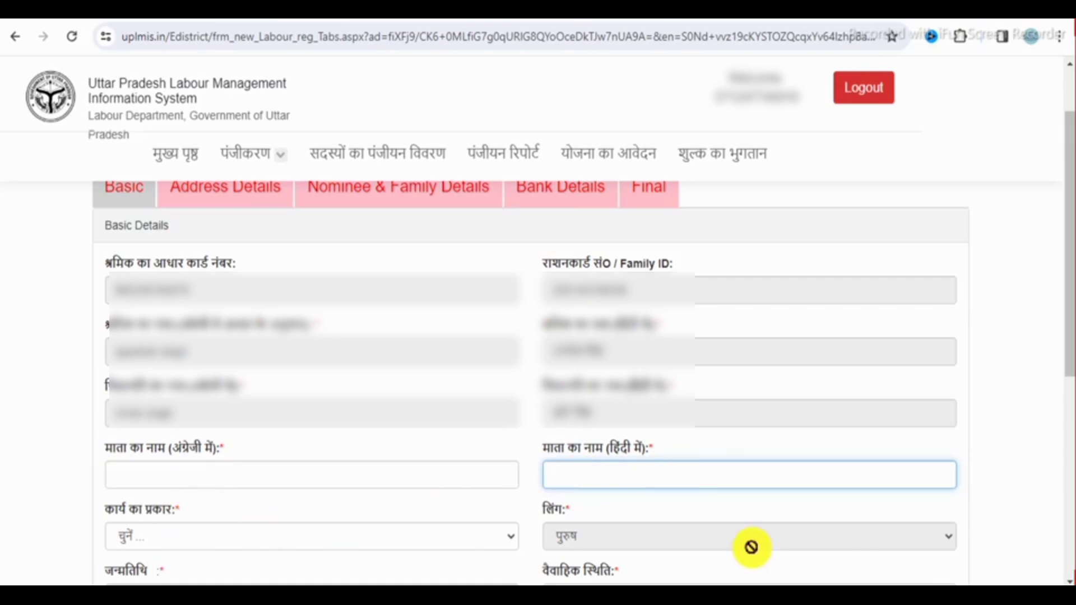
pyautogui.scroll(-5, 863, 572)
pyautogui.click(197, 235)
pyautogui.scroll(-7, 230, 411)
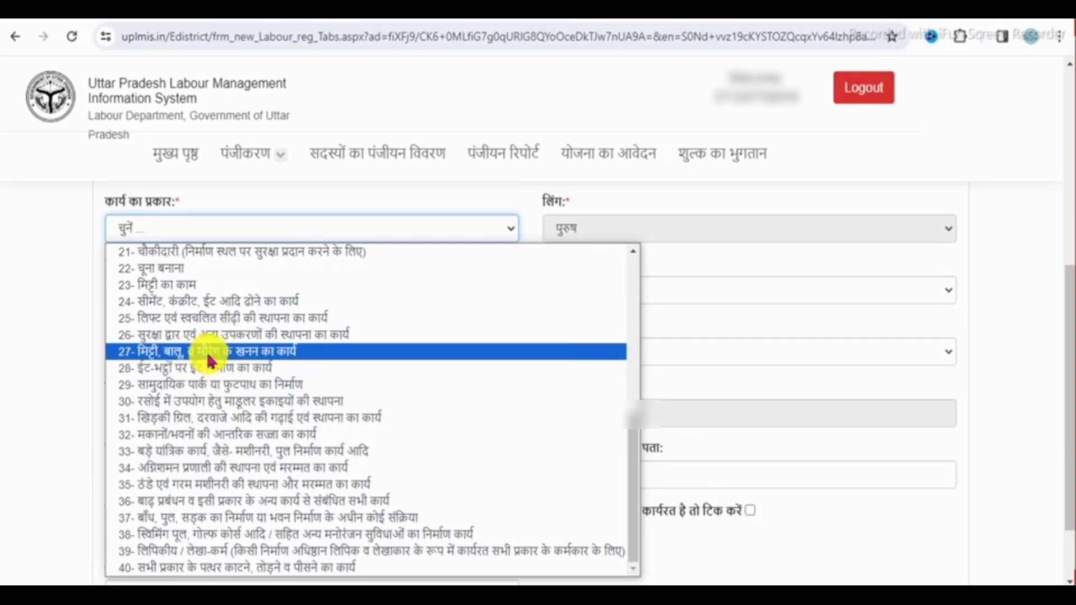
pyautogui.scroll(3, 213, 362)
pyautogui.scroll(-3, 223, 359)
pyautogui.scroll(7, 222, 359)
pyautogui.scroll(1, 163, 289)
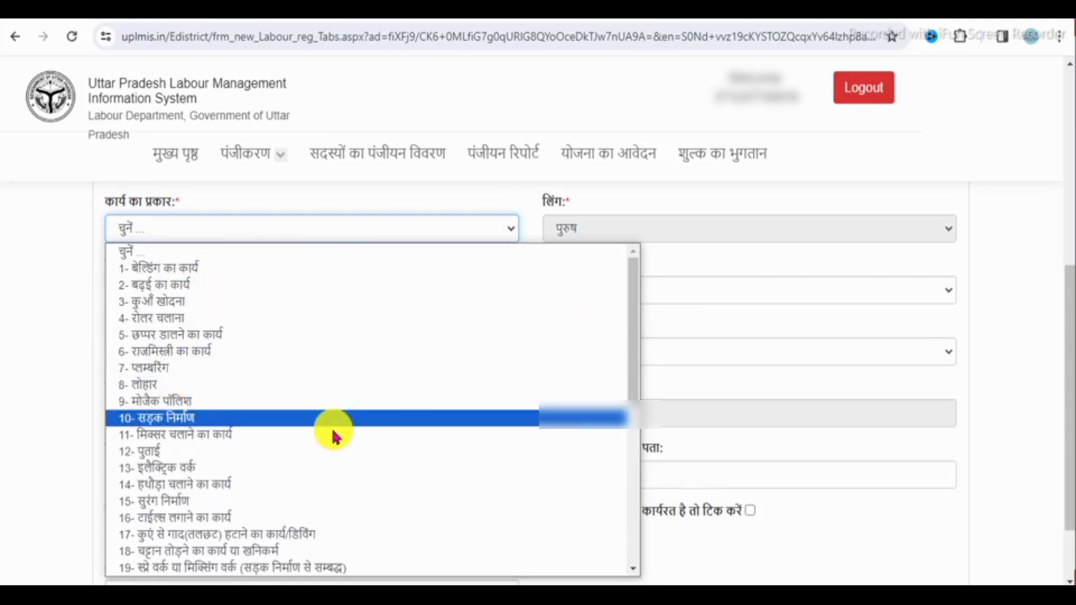
pyautogui.press('2')
pyautogui.press('8')
pyautogui.press('Return')
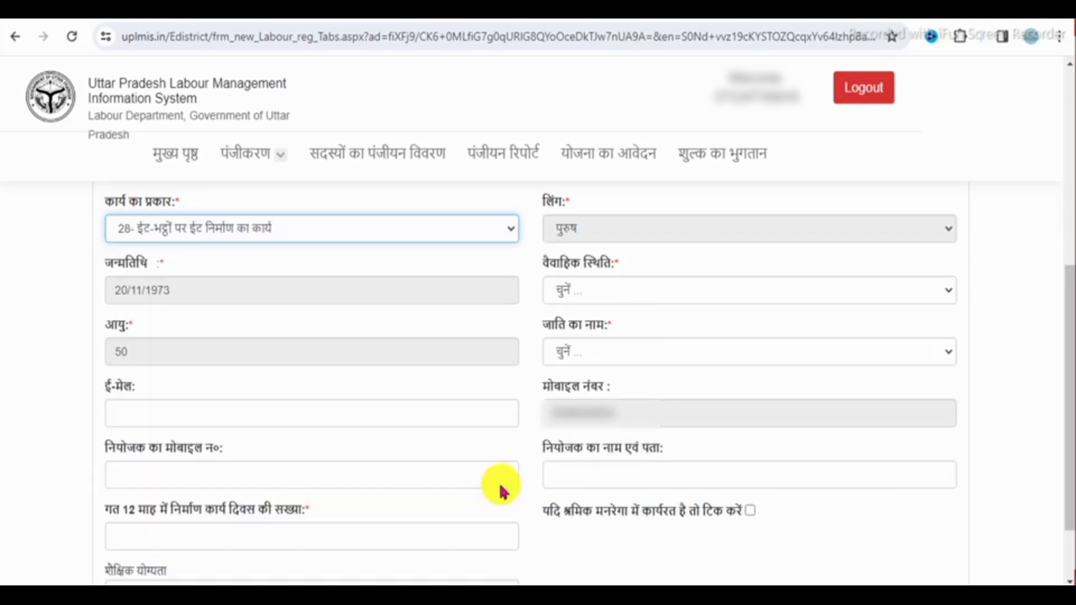
# - Set the marital status (वैवाहिक स्थिति) to विवाहित and the caste category (जाति का नाम) to सामान्य
pyautogui.click(594, 291)
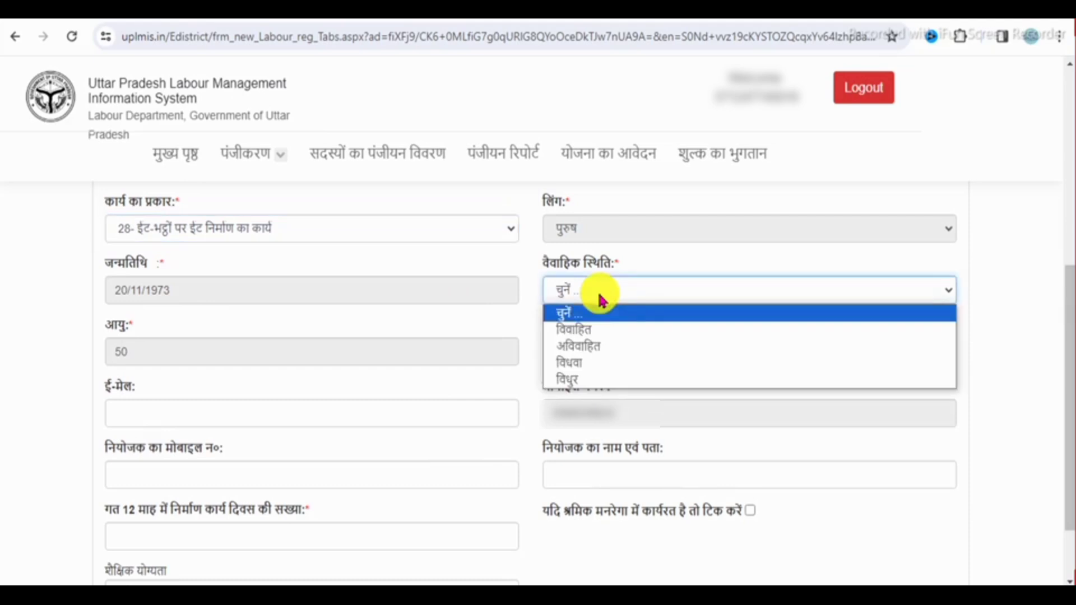
pyautogui.click(592, 334)
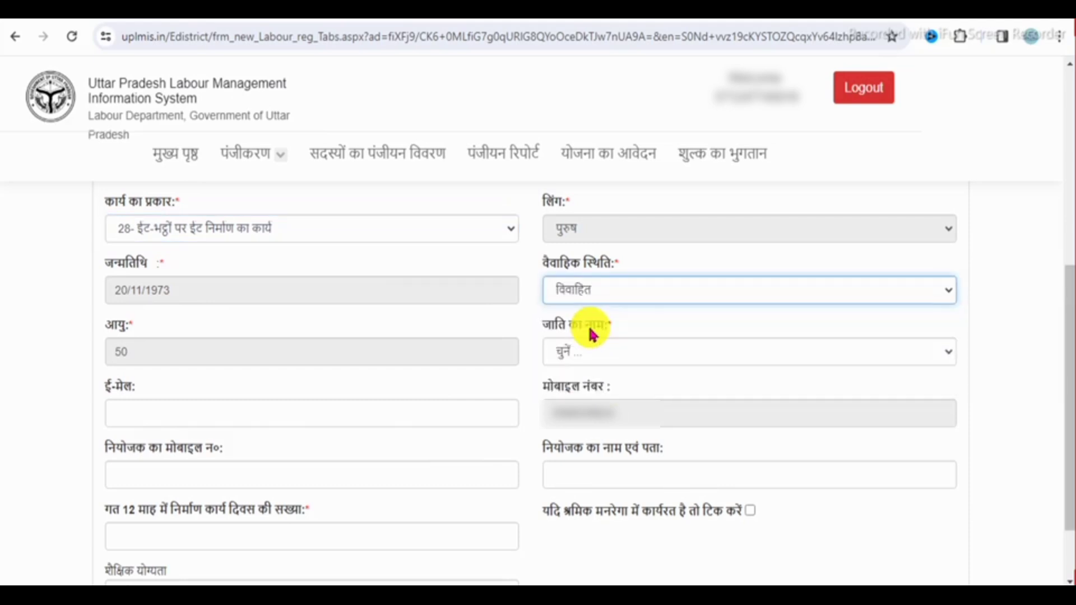
pyautogui.click(615, 352)
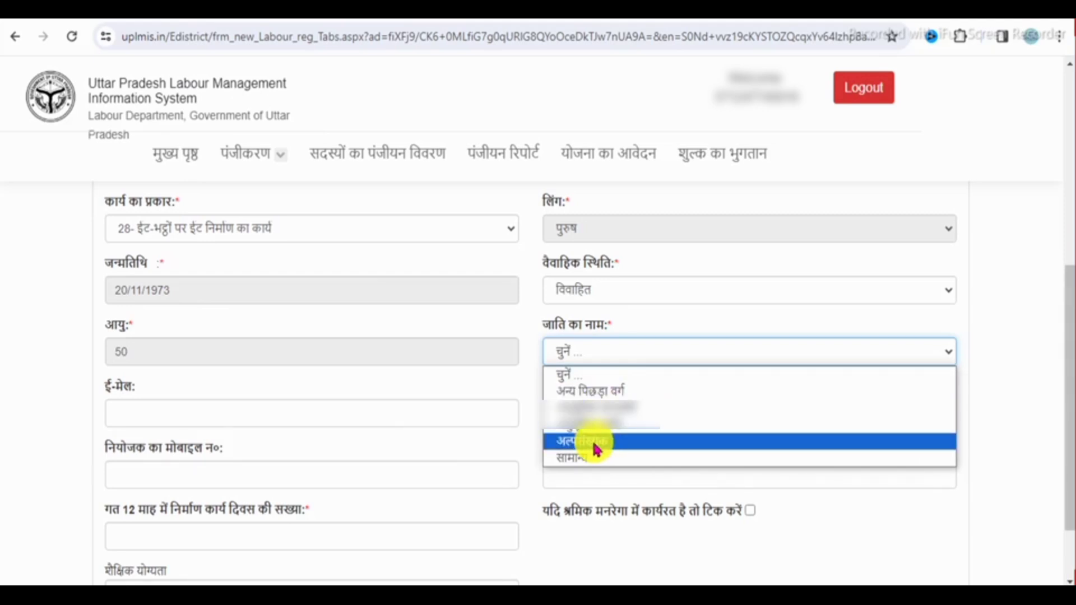
pyautogui.click(592, 465)
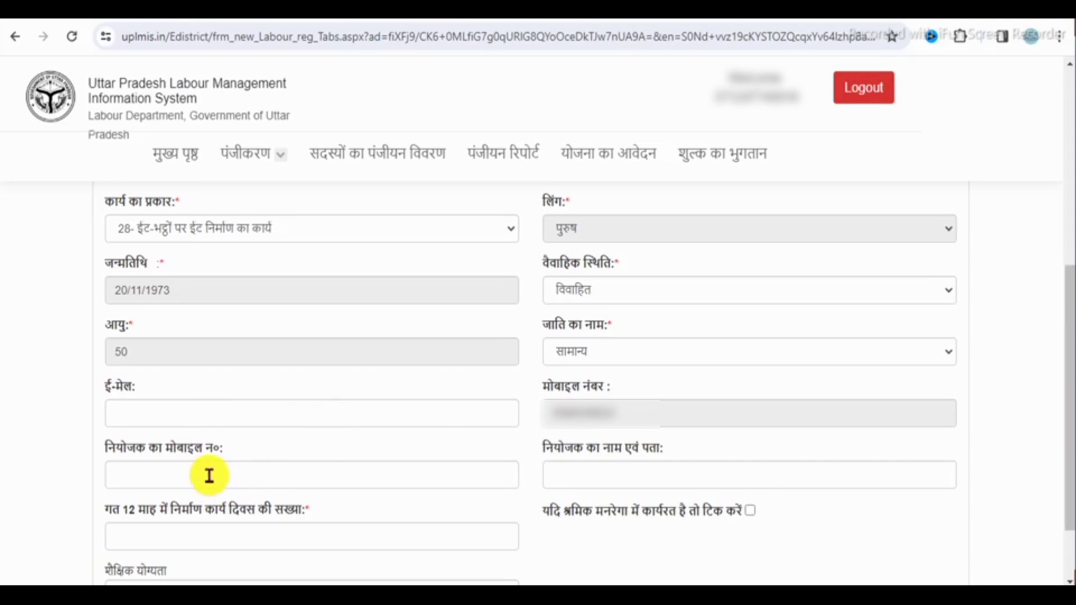
# - Go to the employer's name and address field and the field for construction work days in the past 12 months
pyautogui.click(568, 477)
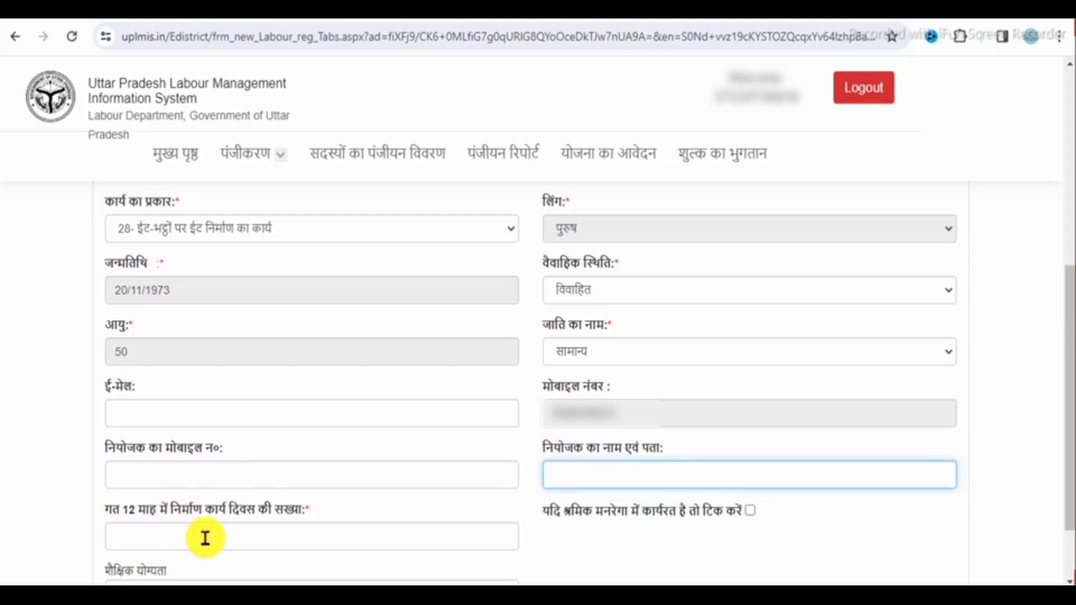
pyautogui.click(225, 539)
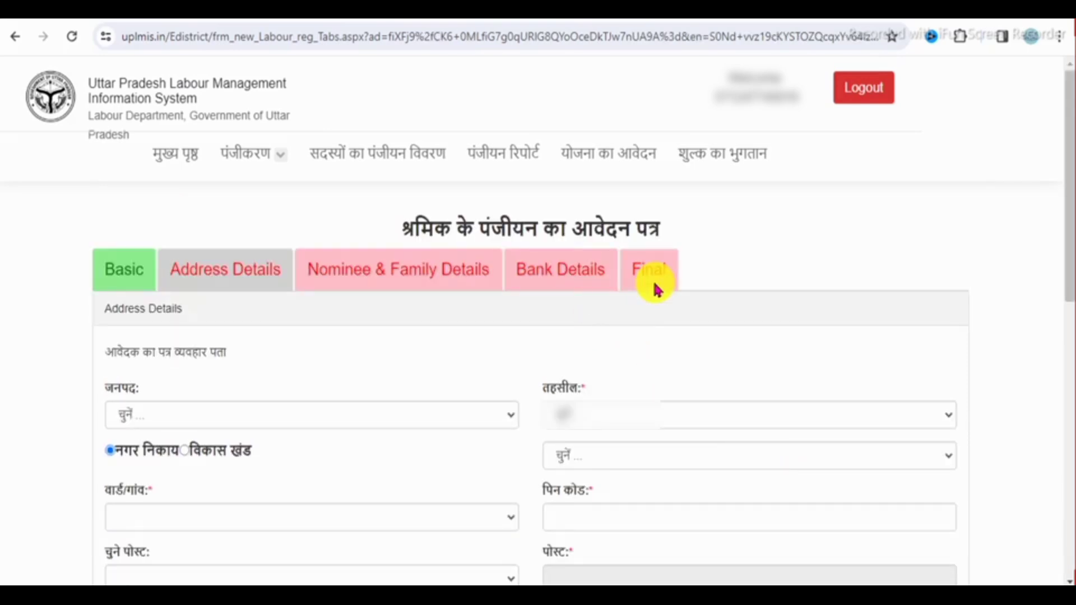
# - Set the district (जनपद) of the correspondence address to एटा and choose the applicant's tehsil (तहसील)
pyautogui.scroll(-1, 655, 289)
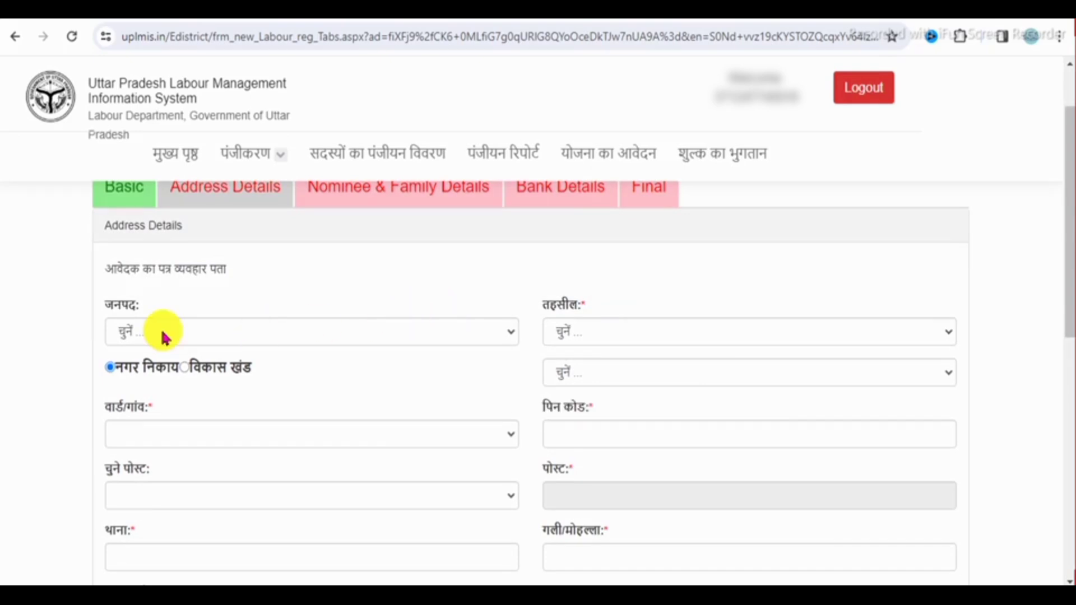
pyautogui.click(188, 332)
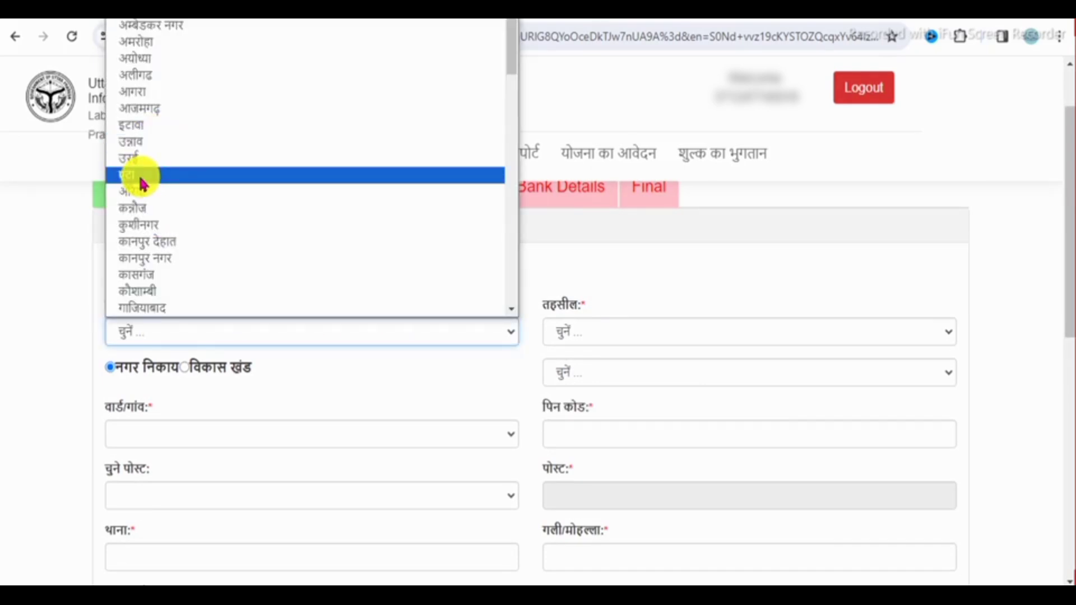
pyautogui.click(167, 177)
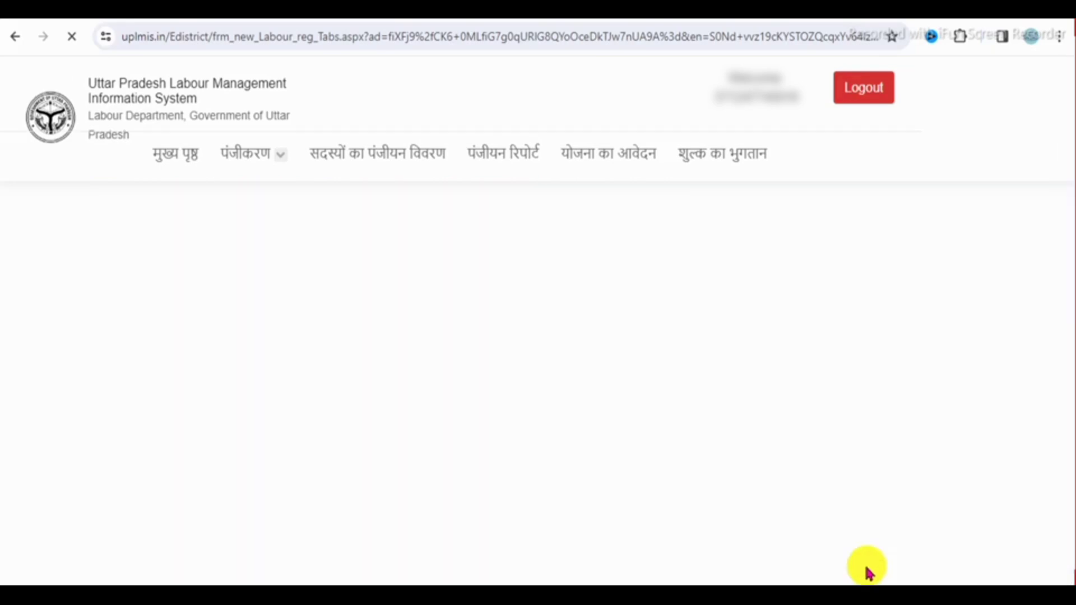
pyautogui.click(642, 334)
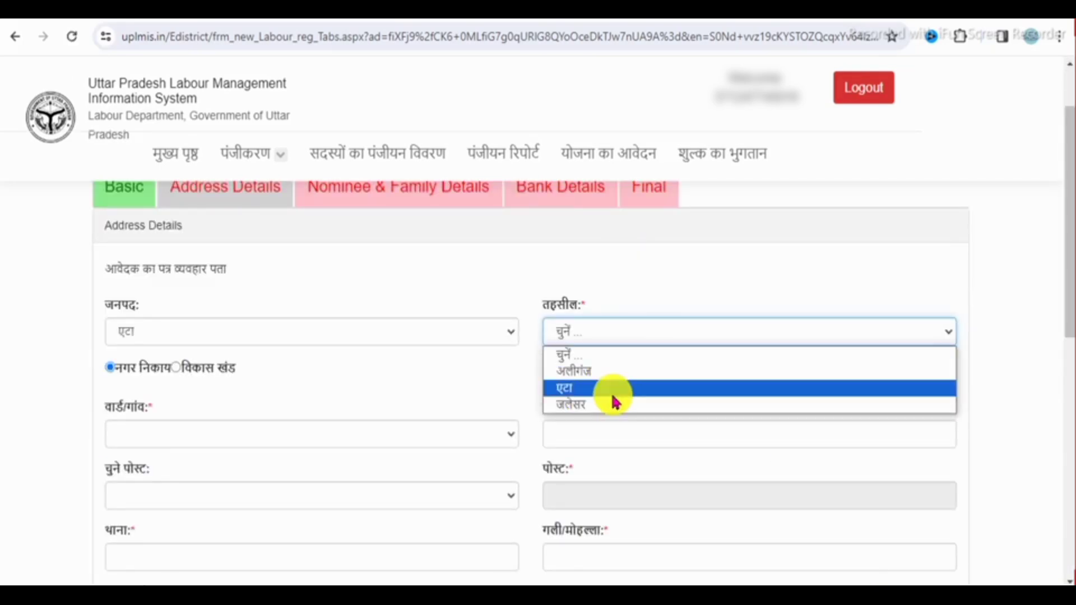
pyautogui.click(587, 372)
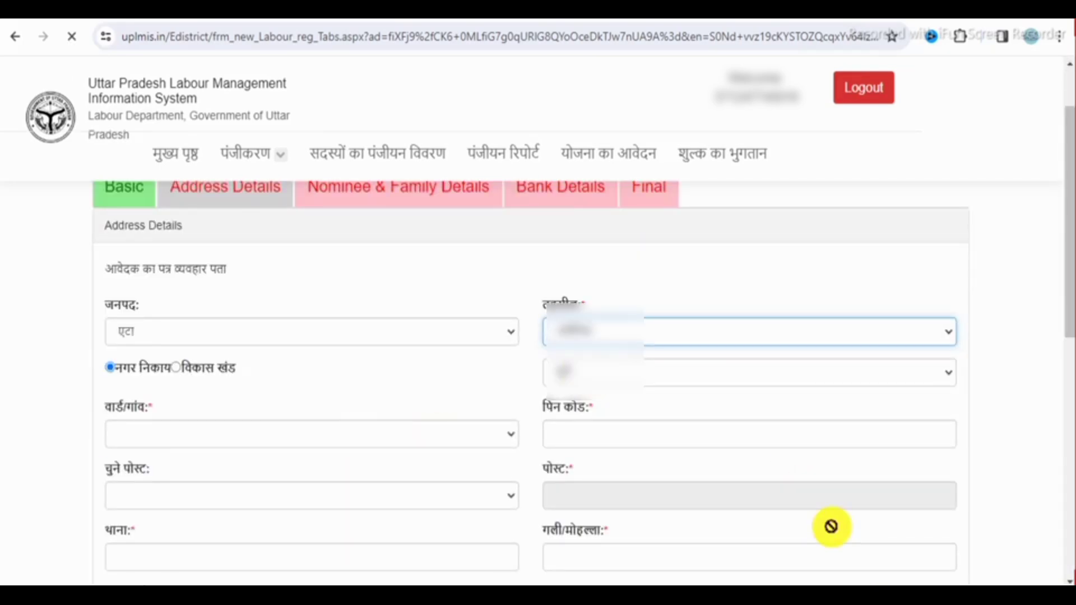
# - Switch the correspondence address from नगर निकाय to विकास खंड and choose the applicant's block
pyautogui.click(176, 369)
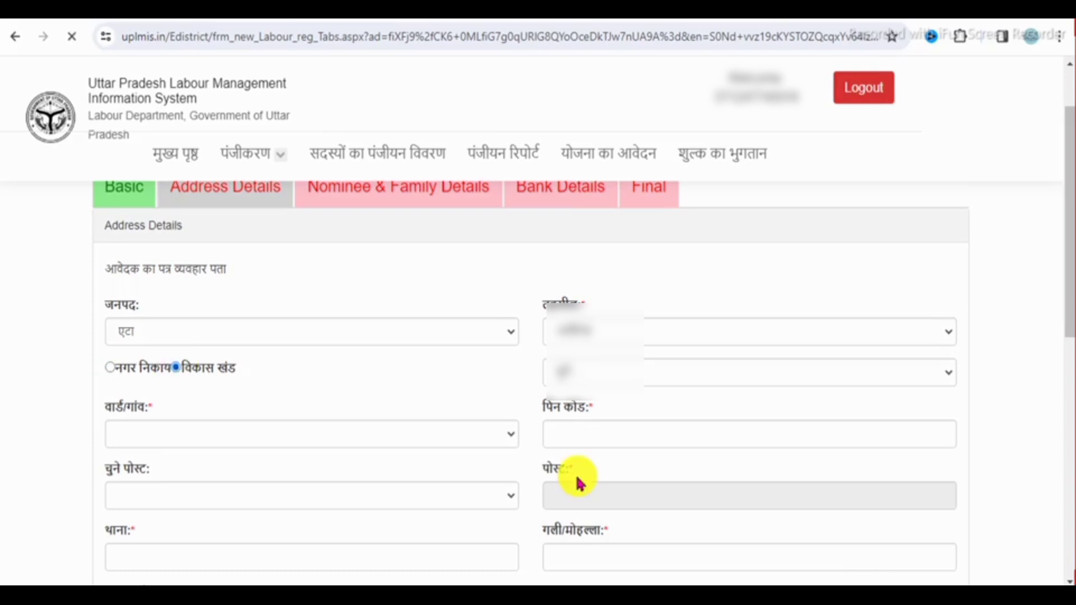
pyautogui.click(594, 373)
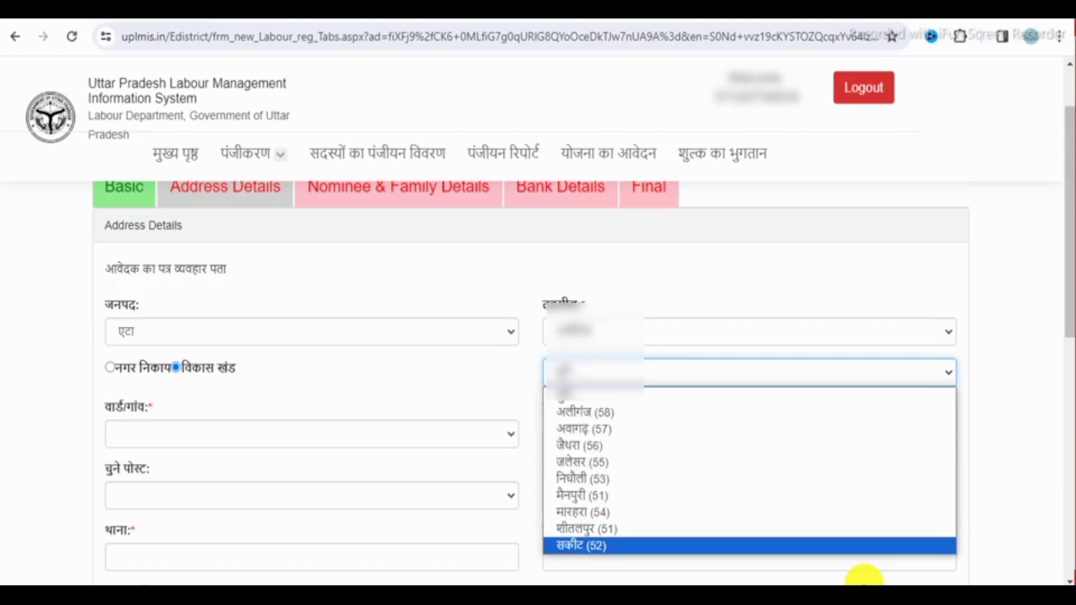
pyautogui.click(863, 546)
# - Review the ward/village, PIN code, post, police station (थाना) and street fields, and the permanent address section below them
pyautogui.click(258, 440)
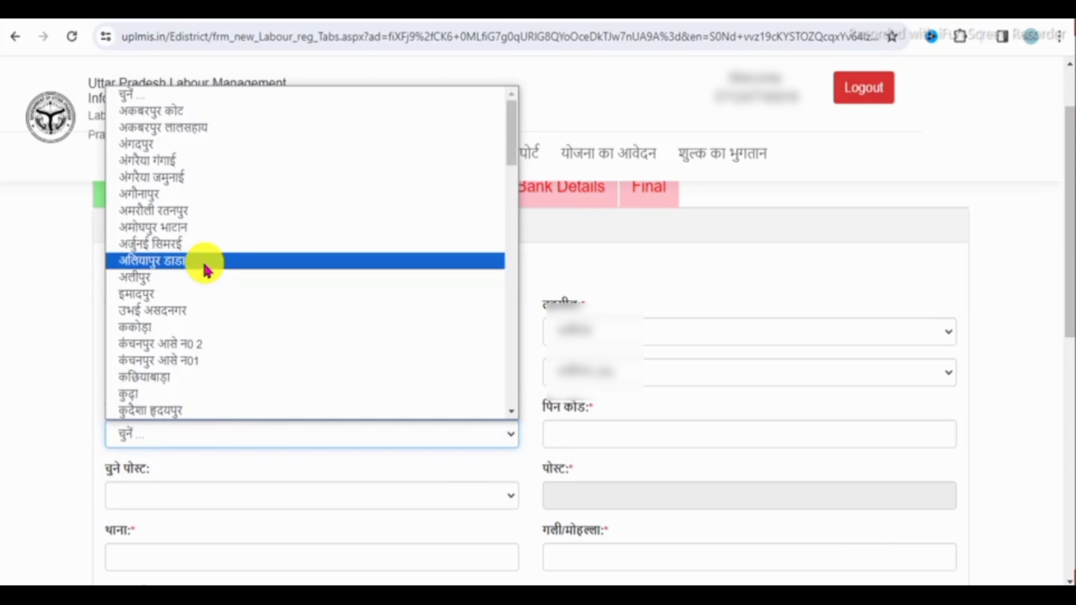
pyautogui.click(53, 377)
pyautogui.click(596, 440)
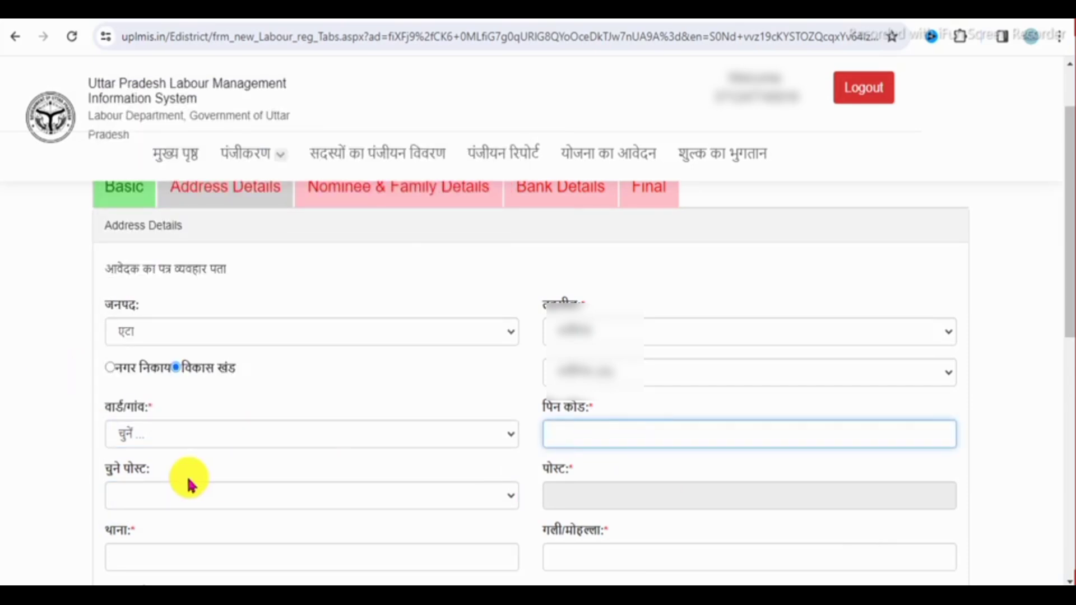
pyautogui.click(157, 495)
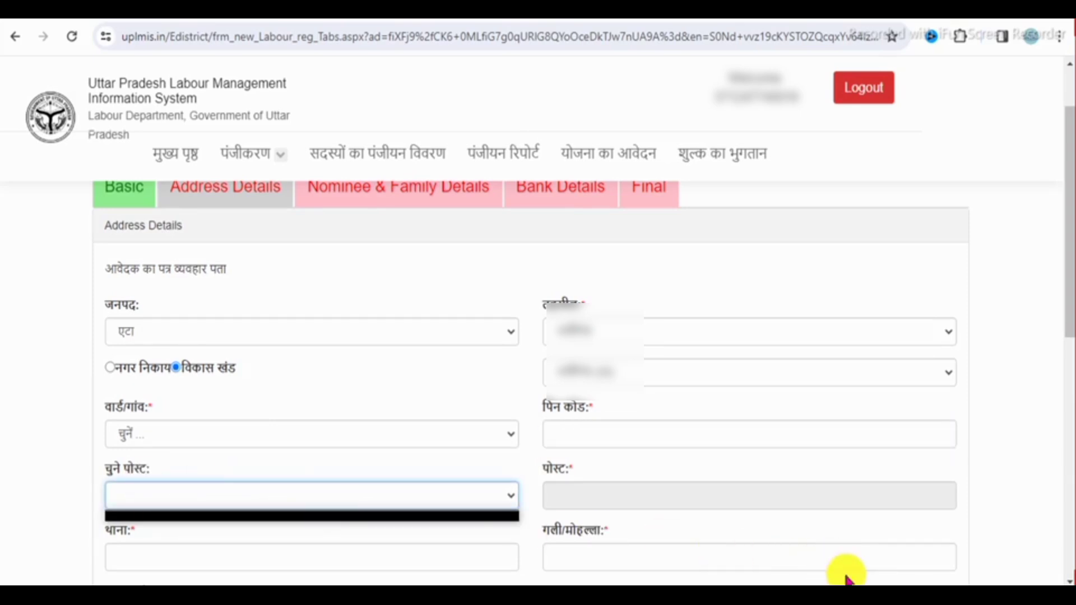
pyautogui.click(156, 557)
pyautogui.click(604, 558)
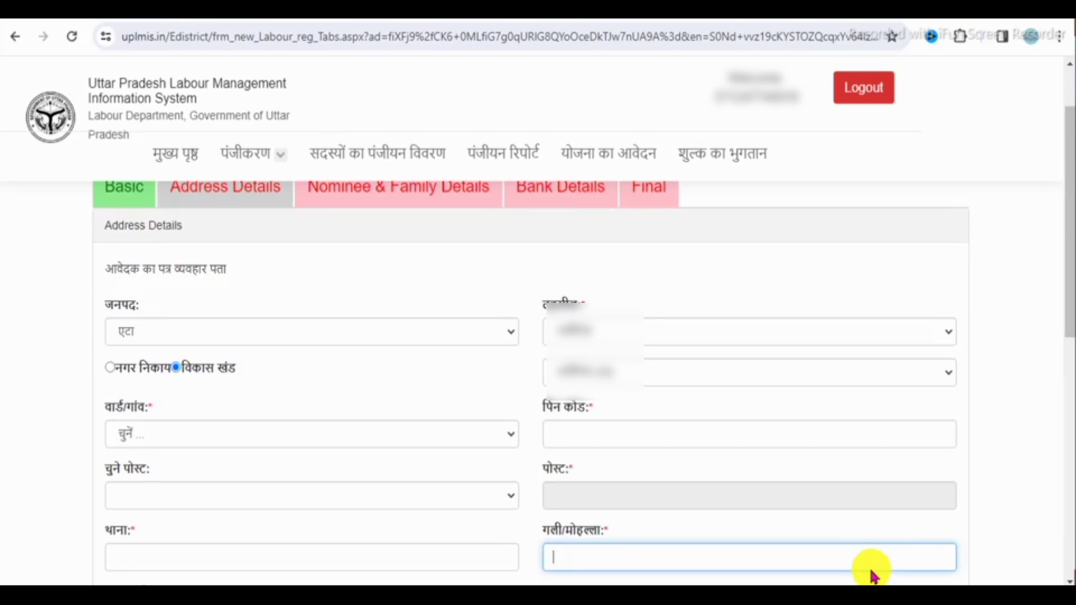
pyautogui.scroll(-5, 352, 340)
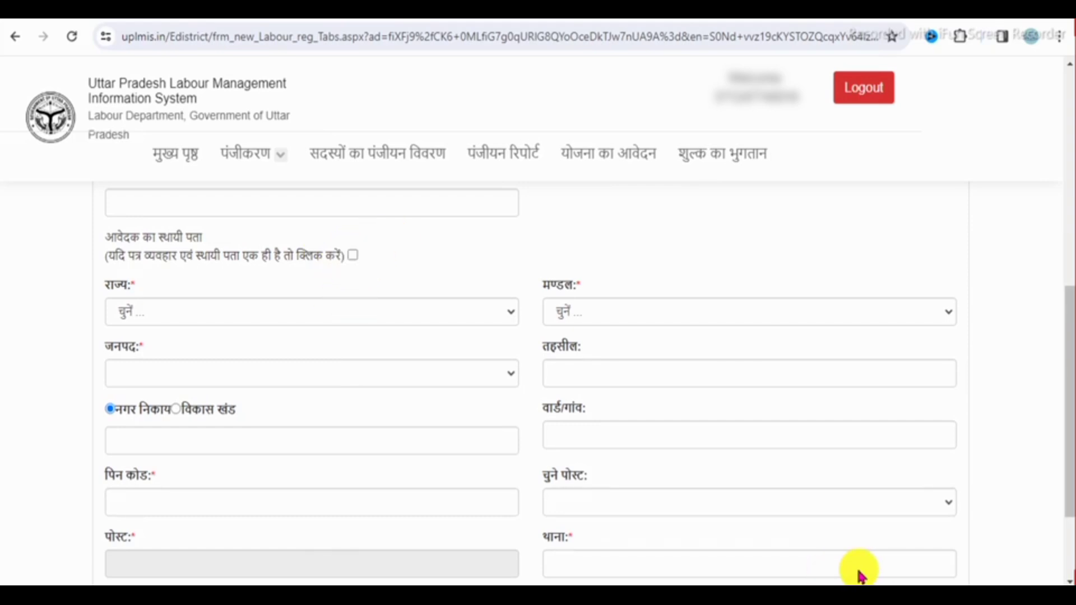
pyautogui.scroll(-2, 859, 574)
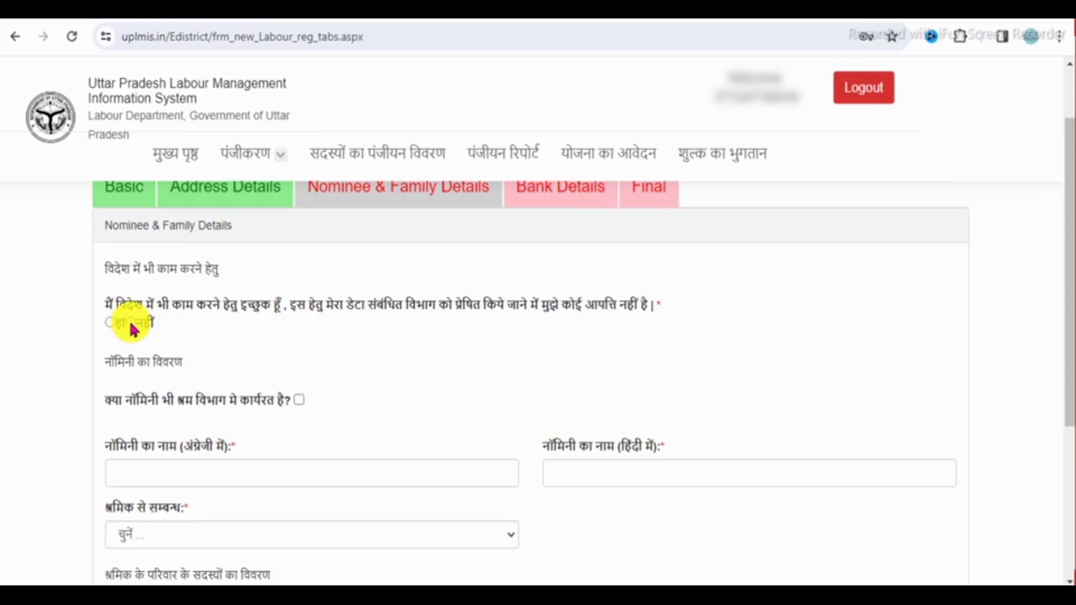
# - Go to the nominee's English name field and set the nominee's relation to the worker (श्रमिक से सम्बन्ध) to पुत्र
pyautogui.scroll(-3, 869, 569)
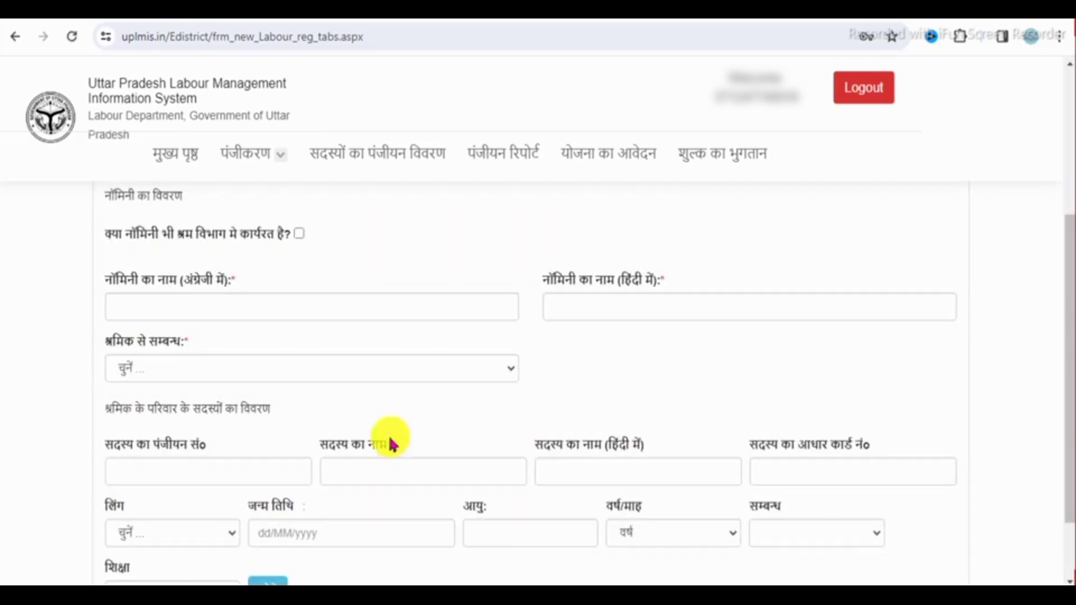
pyautogui.click(187, 313)
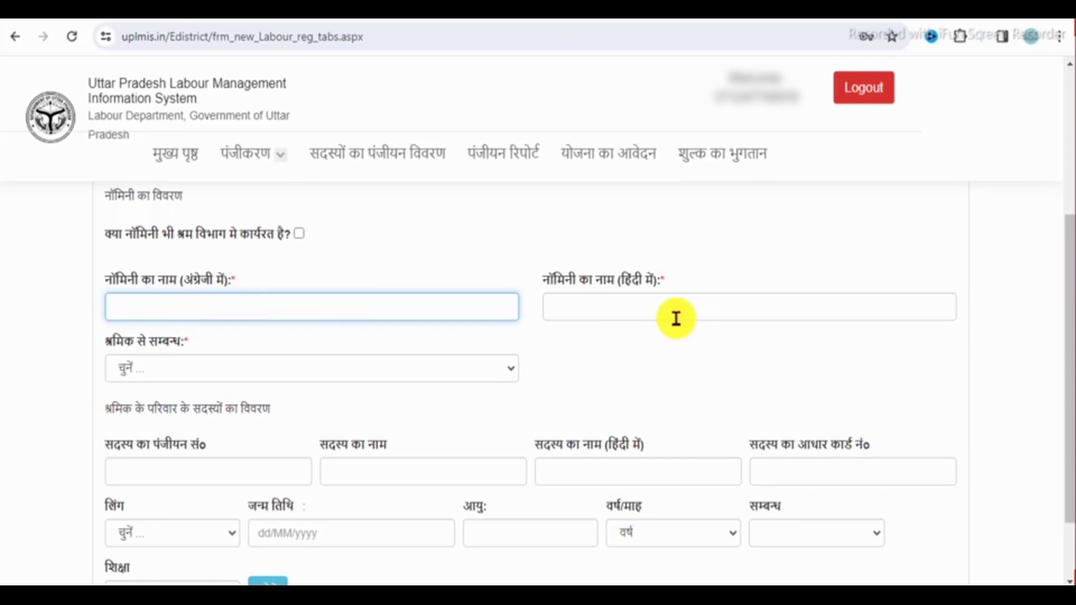
pyautogui.click(852, 577)
pyautogui.click(235, 369)
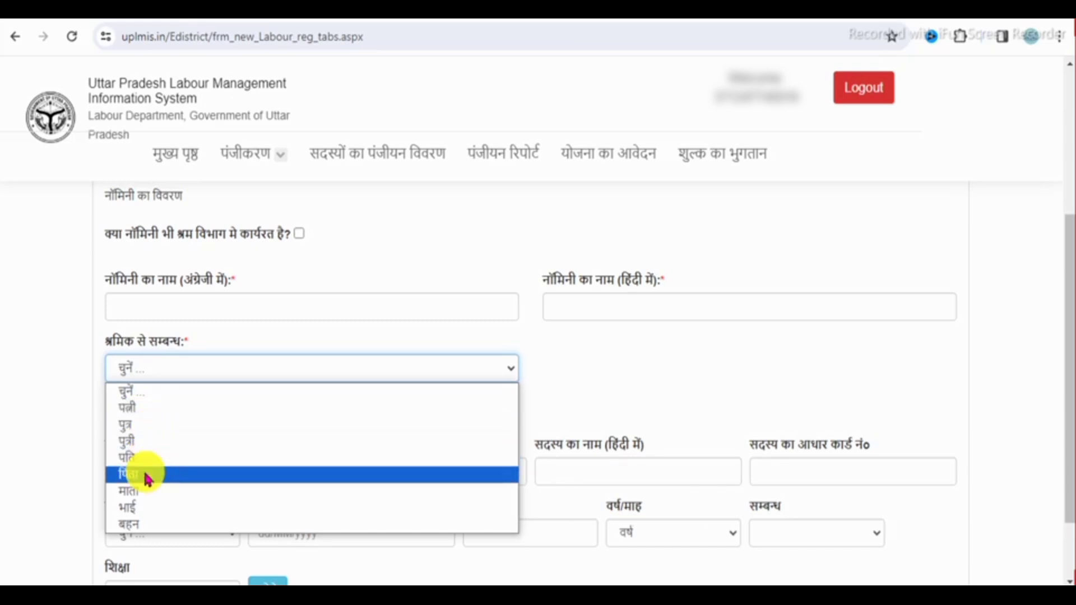
pyautogui.click(197, 424)
# - Visit the registration number, name and Aadhaar card number fields in the worker's family member details
pyautogui.scroll(-2, 195, 411)
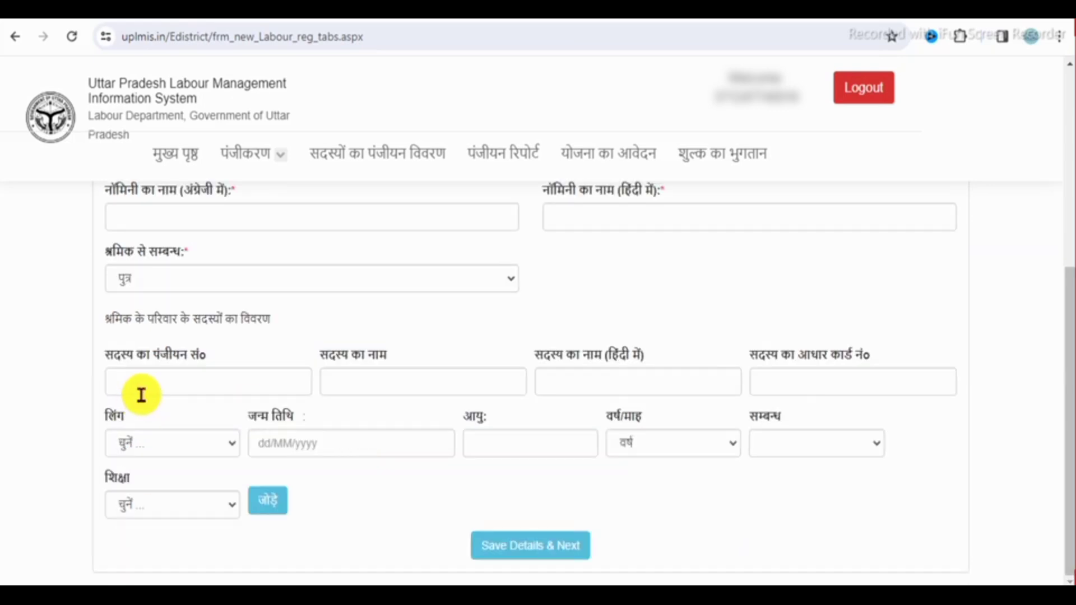
pyautogui.click(168, 381)
pyautogui.click(411, 387)
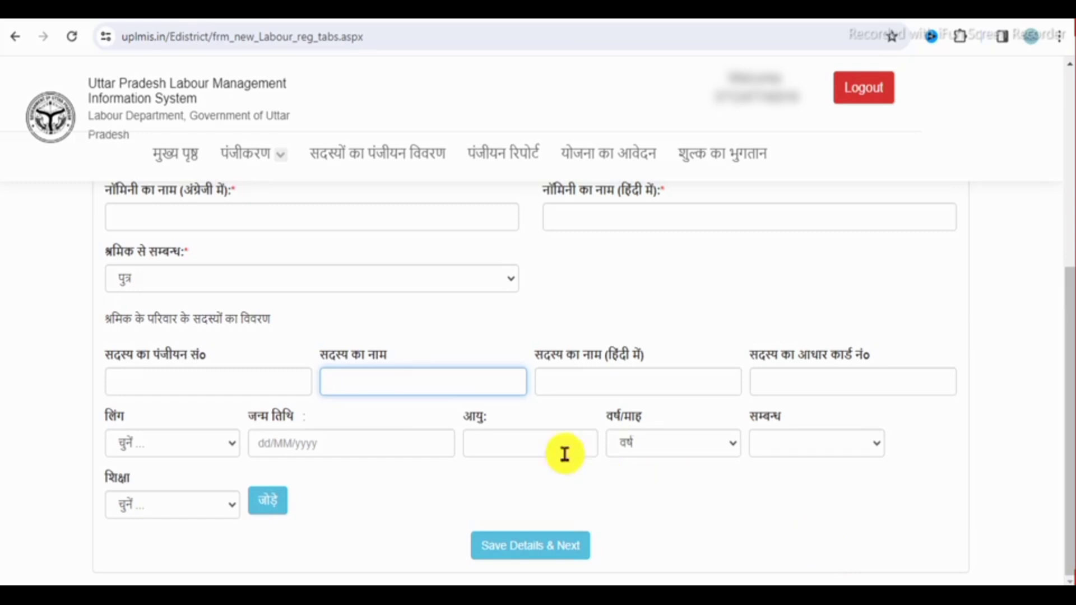
pyautogui.click(805, 384)
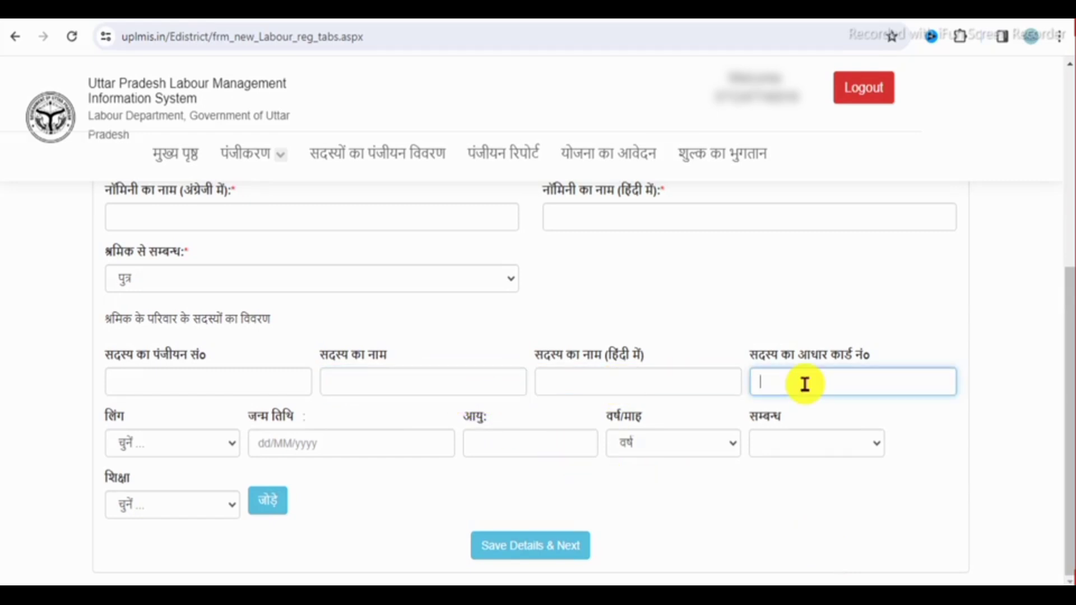
# - Look through the family member's gender, year/month, relation and education choices without adding a member
pyautogui.click(170, 444)
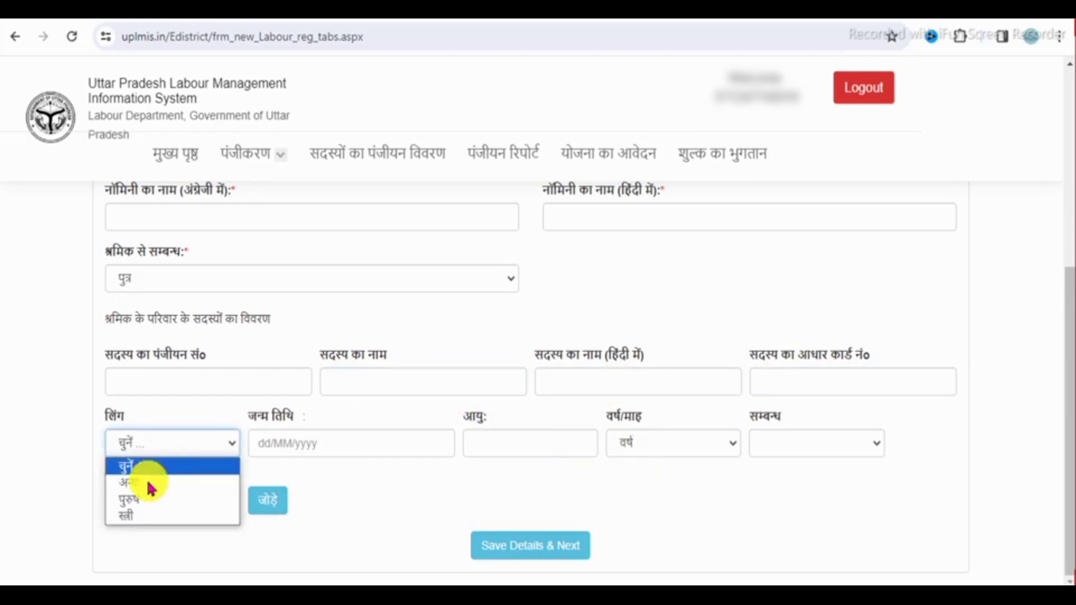
pyautogui.click(144, 499)
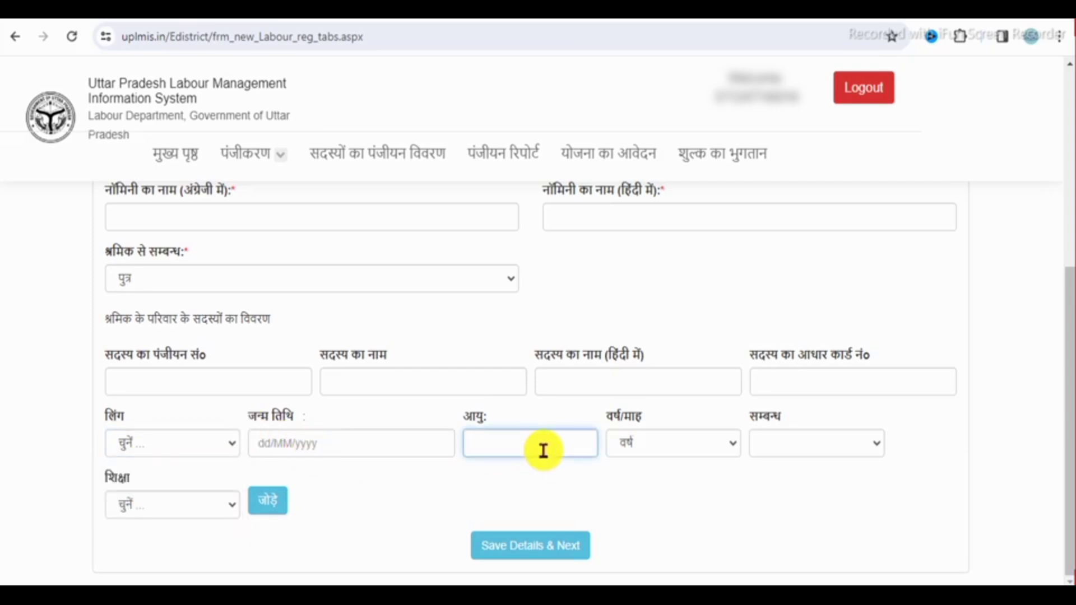
pyautogui.click(650, 444)
pyautogui.click(650, 444)
pyautogui.click(817, 445)
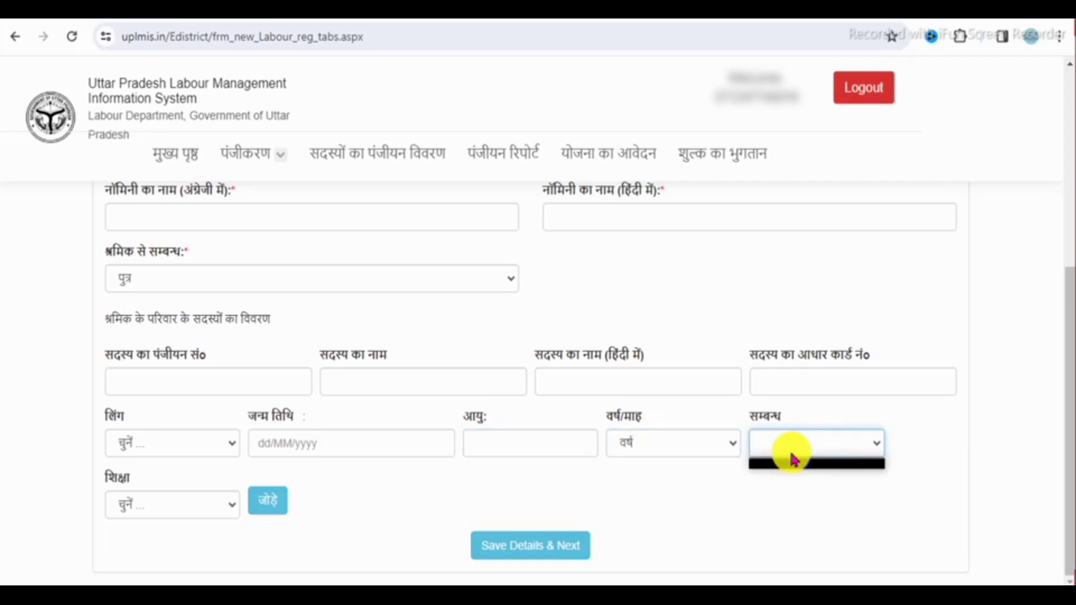
pyautogui.click(150, 510)
pyautogui.click(63, 364)
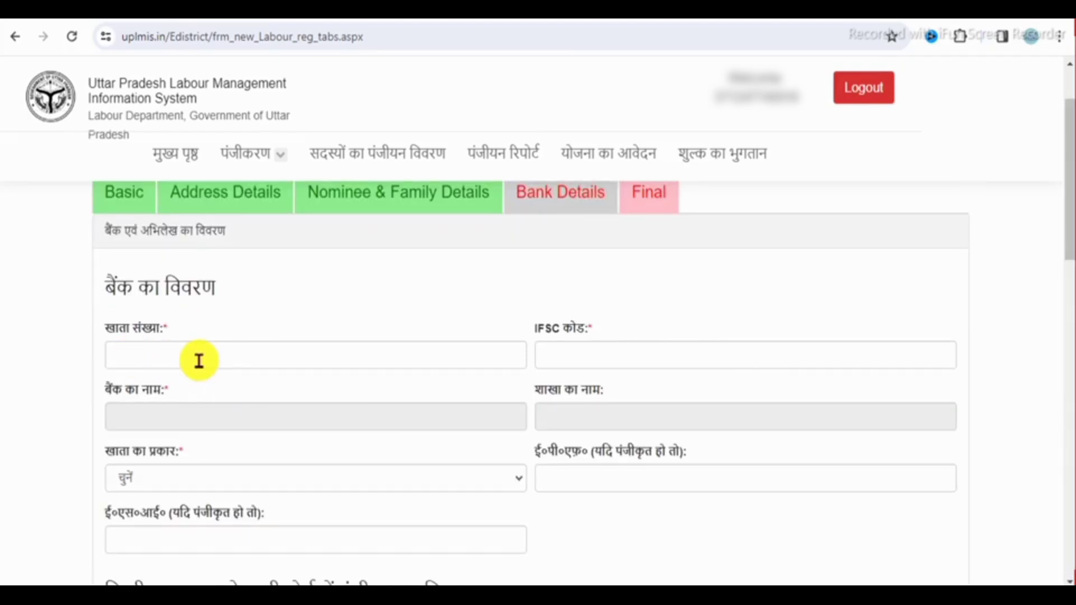
# - Visit the account number and IFSC code fields in the bank details and set the account type (खाता का प्रकार) to बचत
pyautogui.click(193, 360)
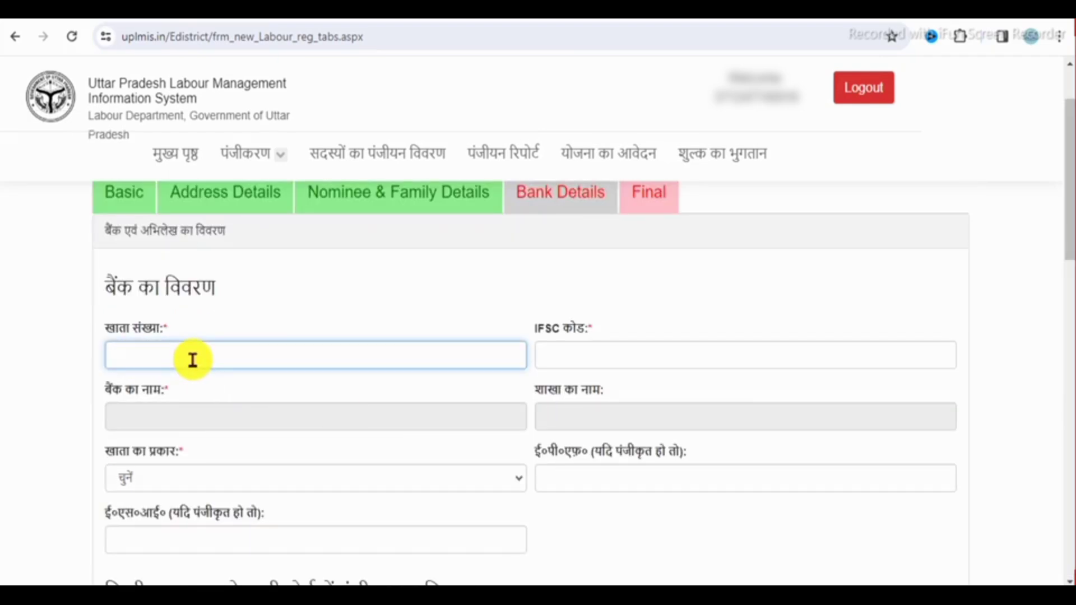
pyautogui.click(608, 359)
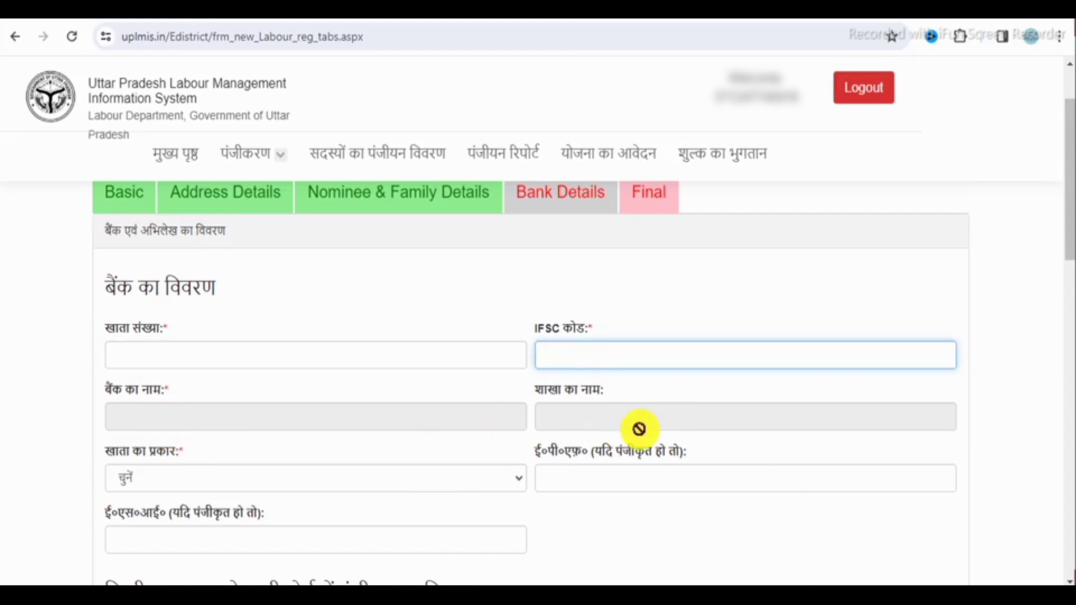
pyautogui.scroll(-1, 640, 419)
pyautogui.click(183, 405)
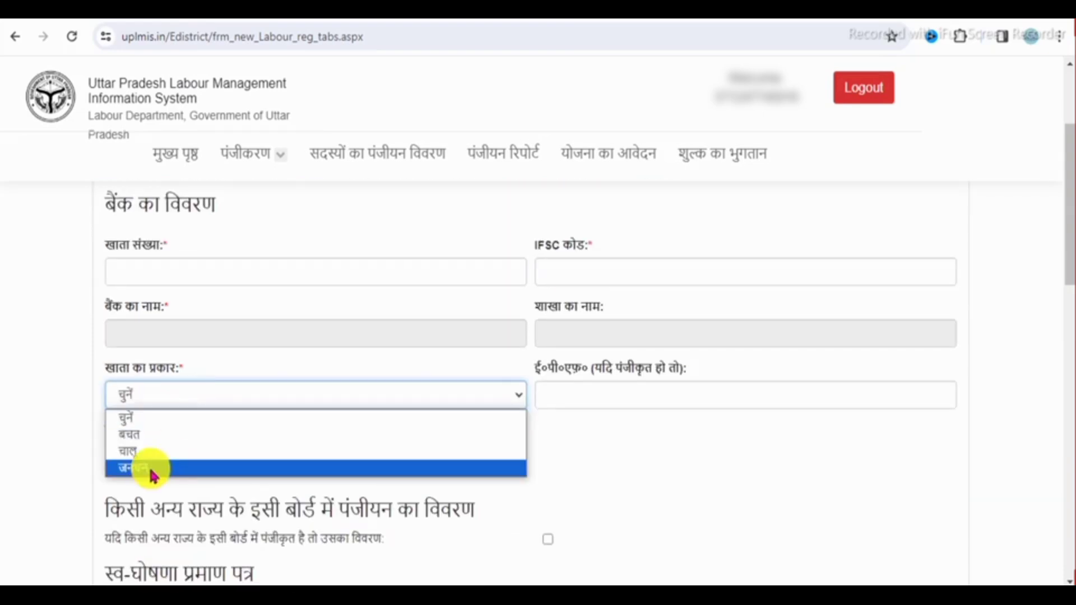
pyautogui.click(140, 437)
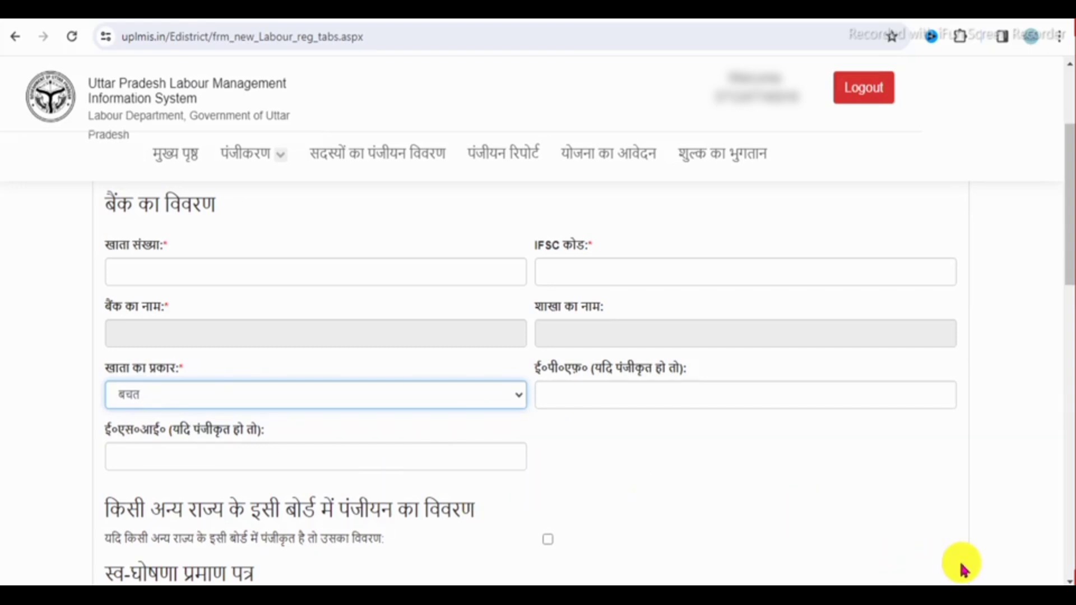
# - Below the self-declaration, set the number of employers to 1 and the employer row's type of work to "23- मिट्टी का काम"
pyautogui.scroll(-6, 866, 572)
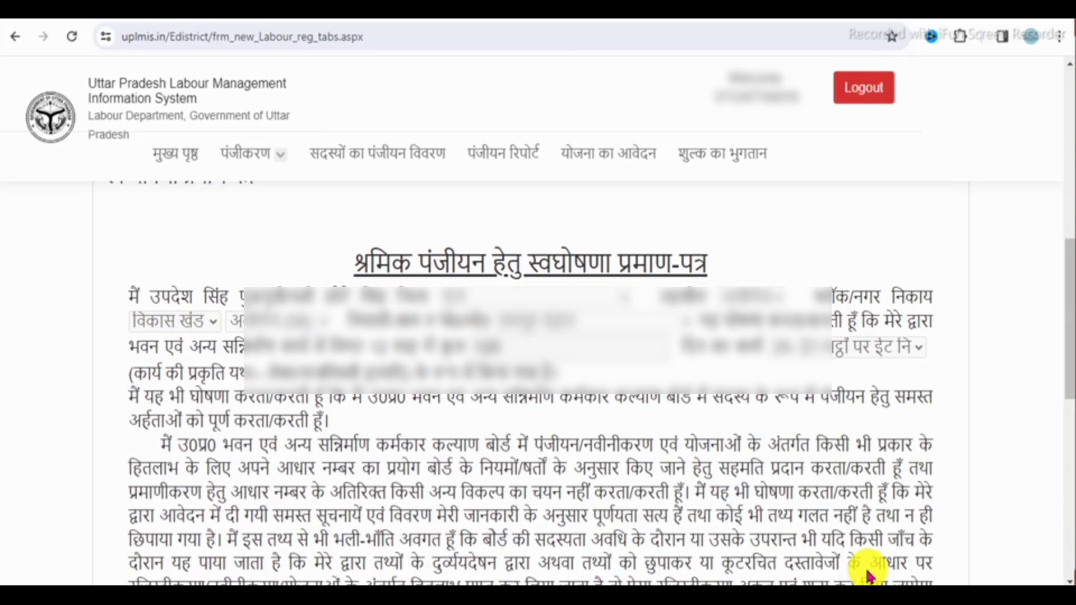
pyautogui.scroll(-7, 868, 576)
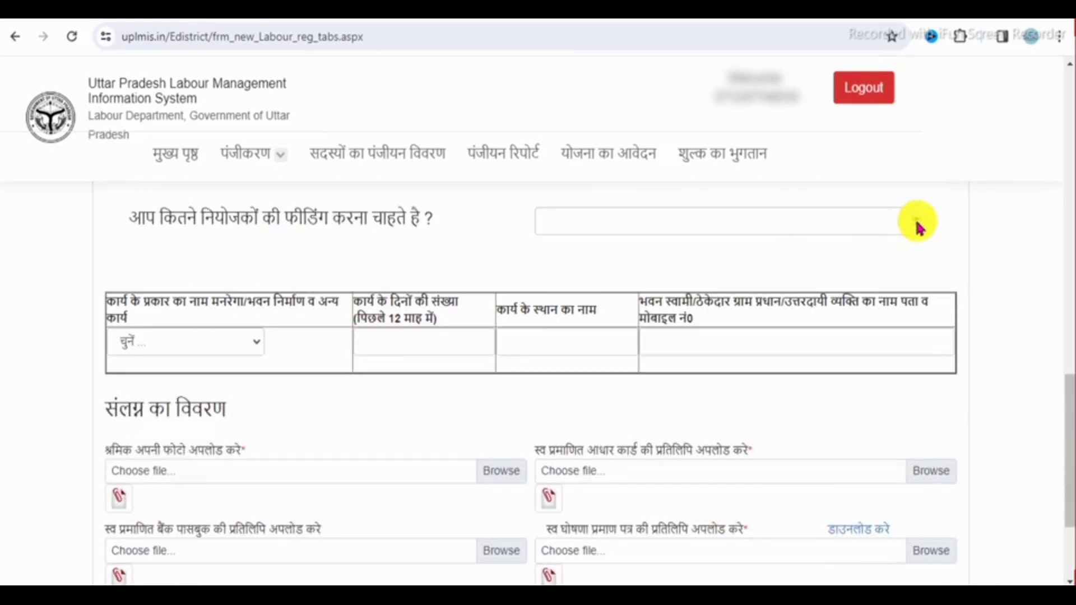
pyautogui.click(918, 223)
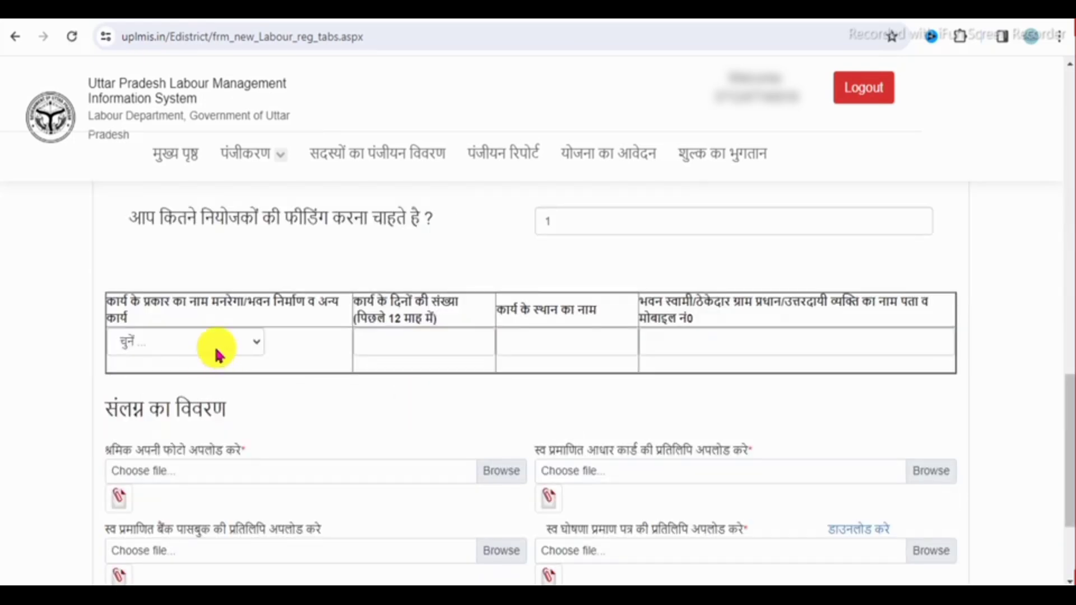
pyautogui.click(218, 355)
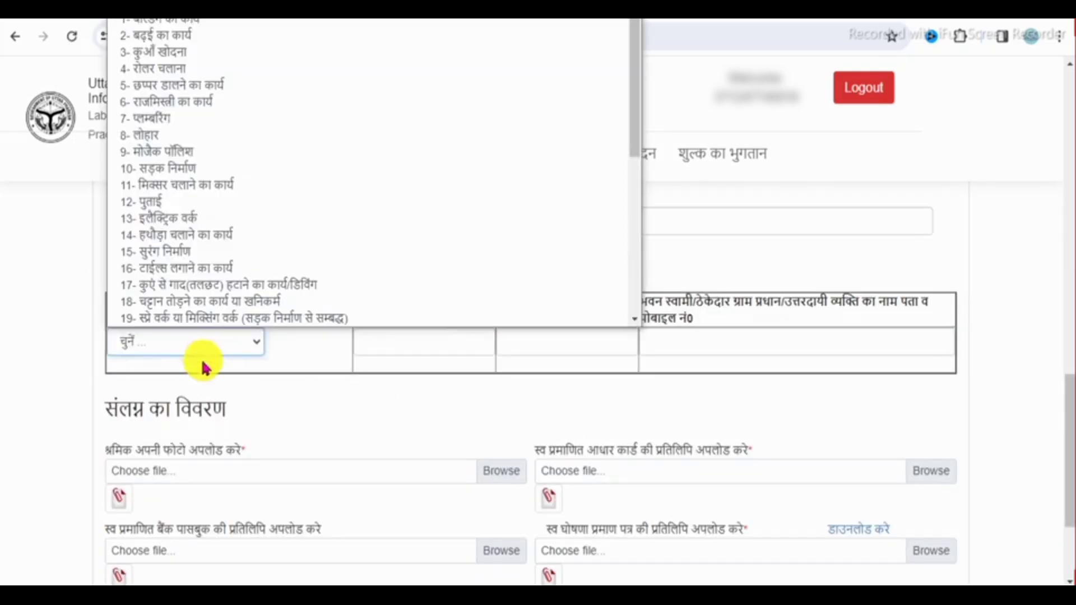
pyautogui.scroll(-4, 221, 240)
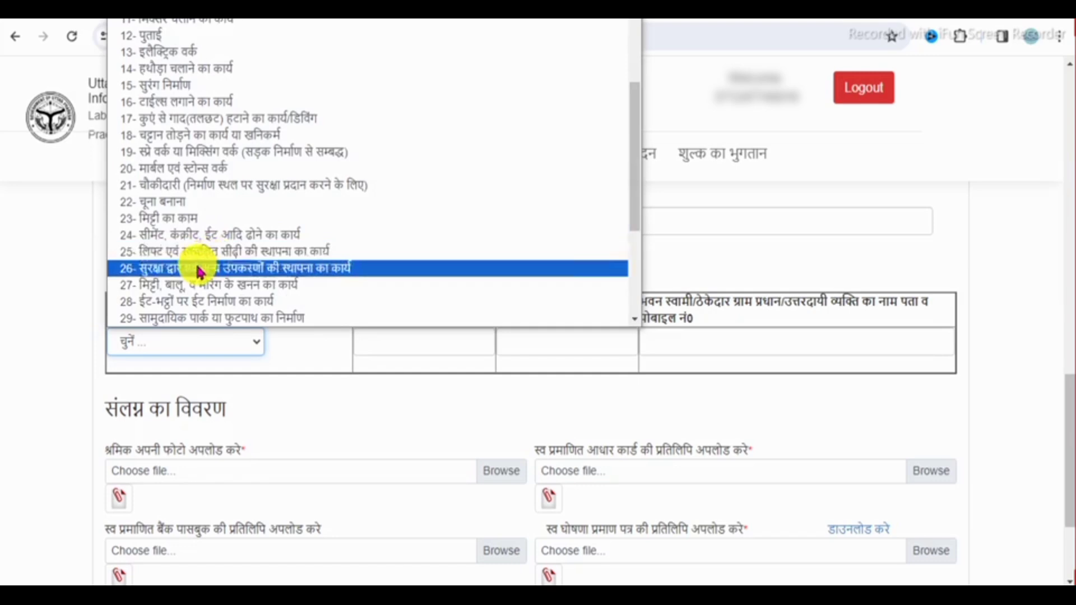
pyautogui.click(175, 218)
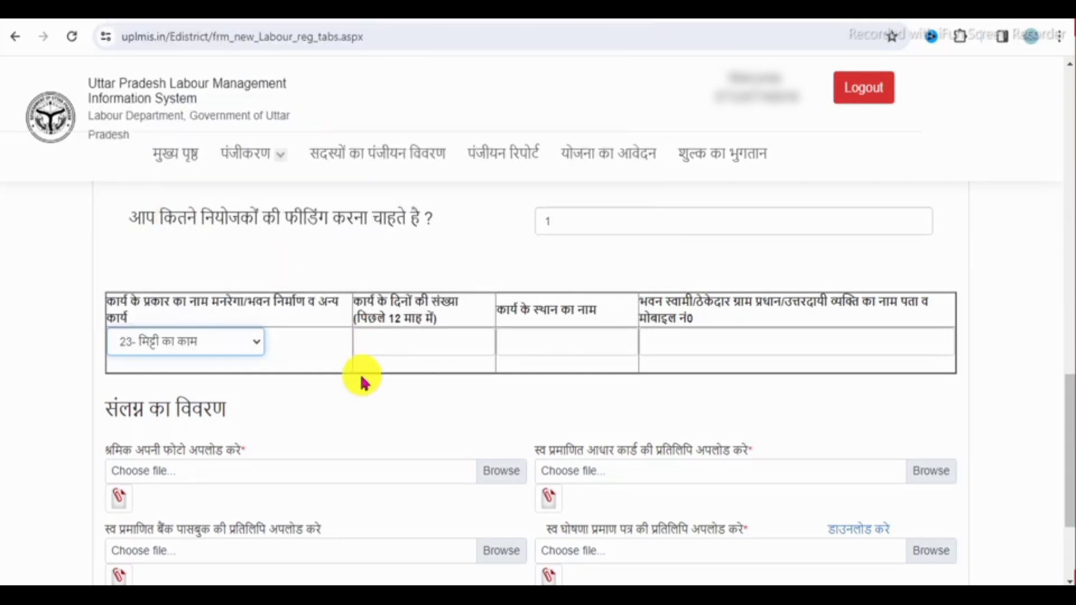
# - Visit the employer row's fields for number of work days, workplace name, and the responsible person's name, address and mobile number
pyautogui.click(412, 345)
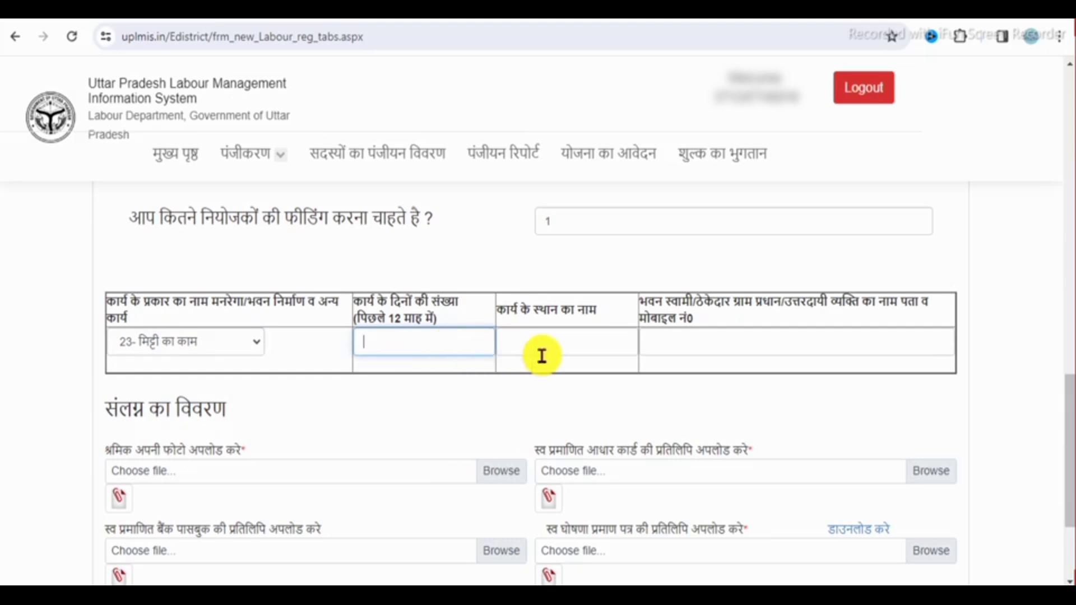
pyautogui.click(560, 346)
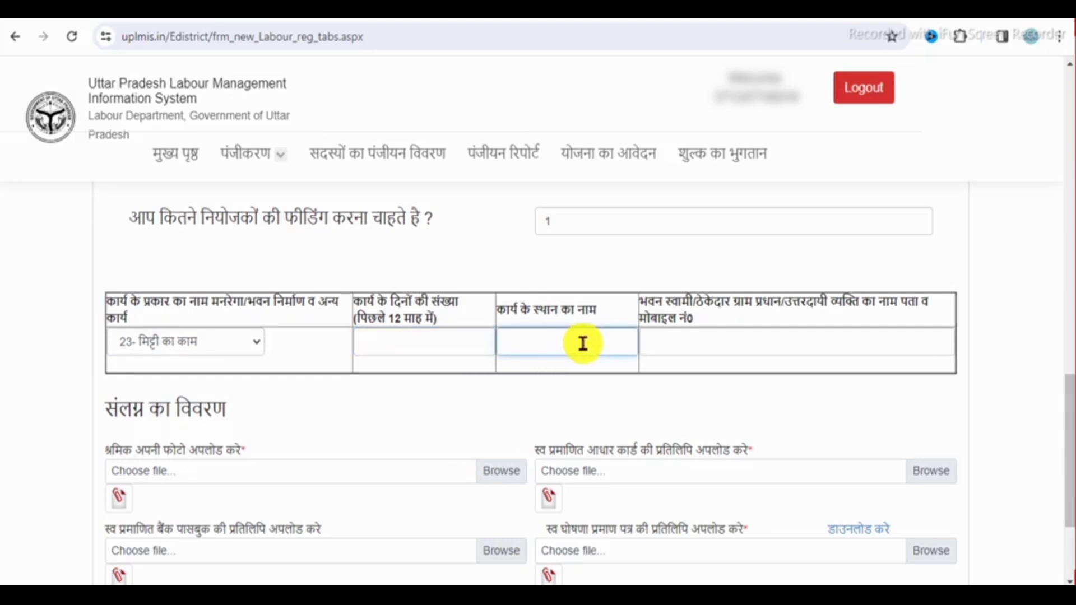
pyautogui.click(715, 346)
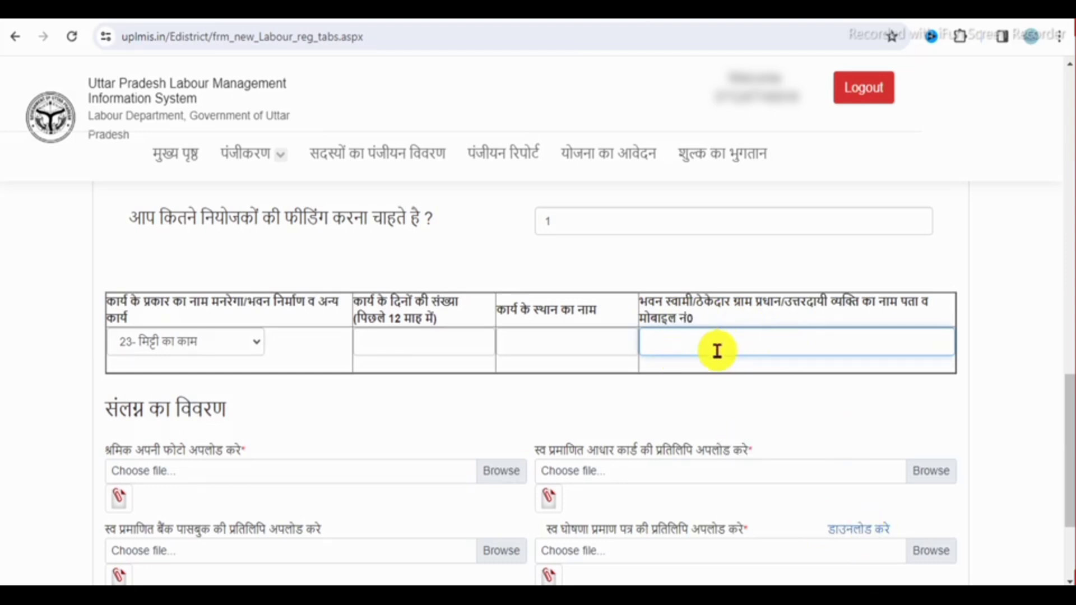
# - Review the attachment requirements (संलग्न का विवरण), highlighting the labels for the Aadhaar card copy and bank passbook copy
pyautogui.scroll(-3, 171, 253)
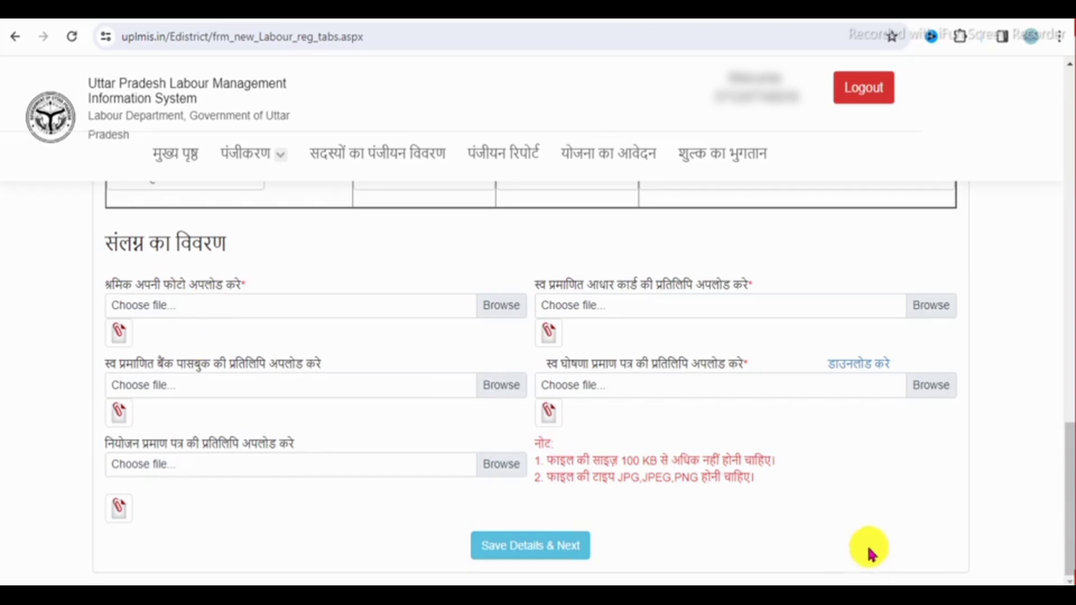
pyautogui.moveTo(599, 285); pyautogui.dragTo(679, 321)
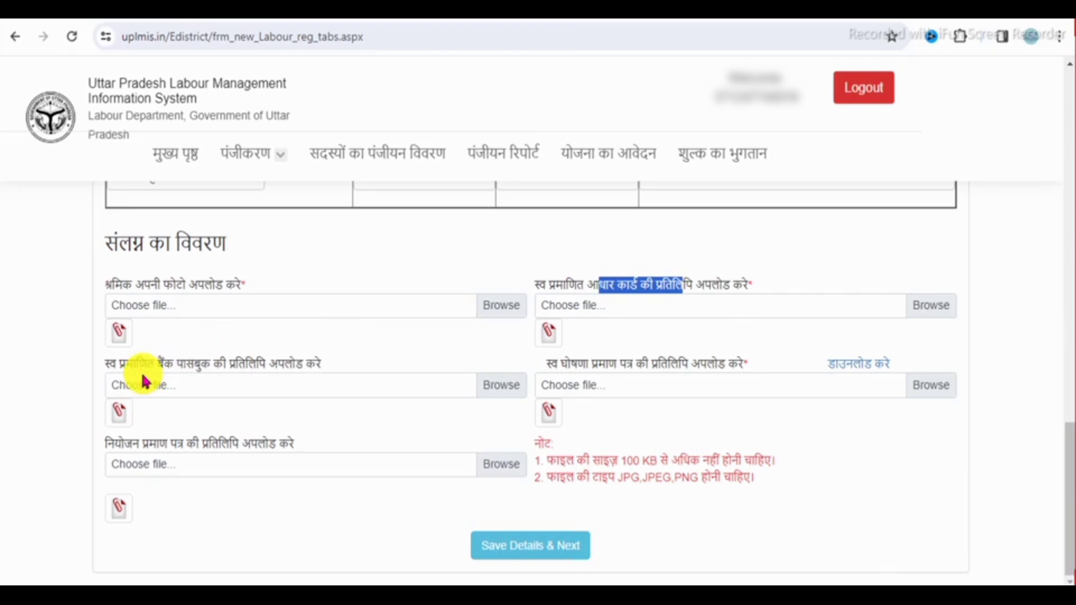
pyautogui.moveTo(158, 365); pyautogui.dragTo(392, 373)
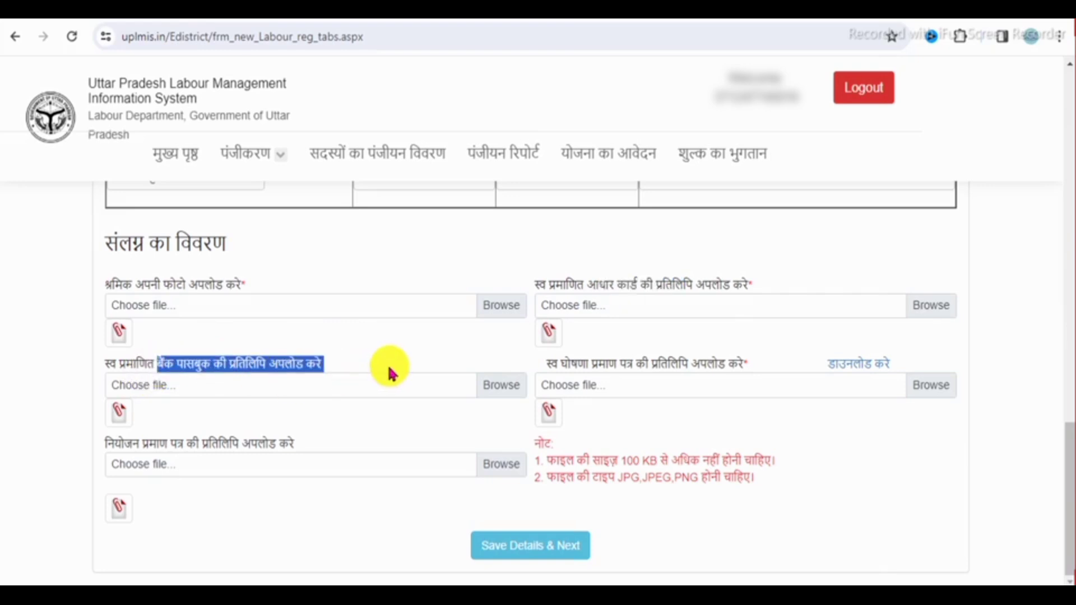
pyautogui.click(396, 365)
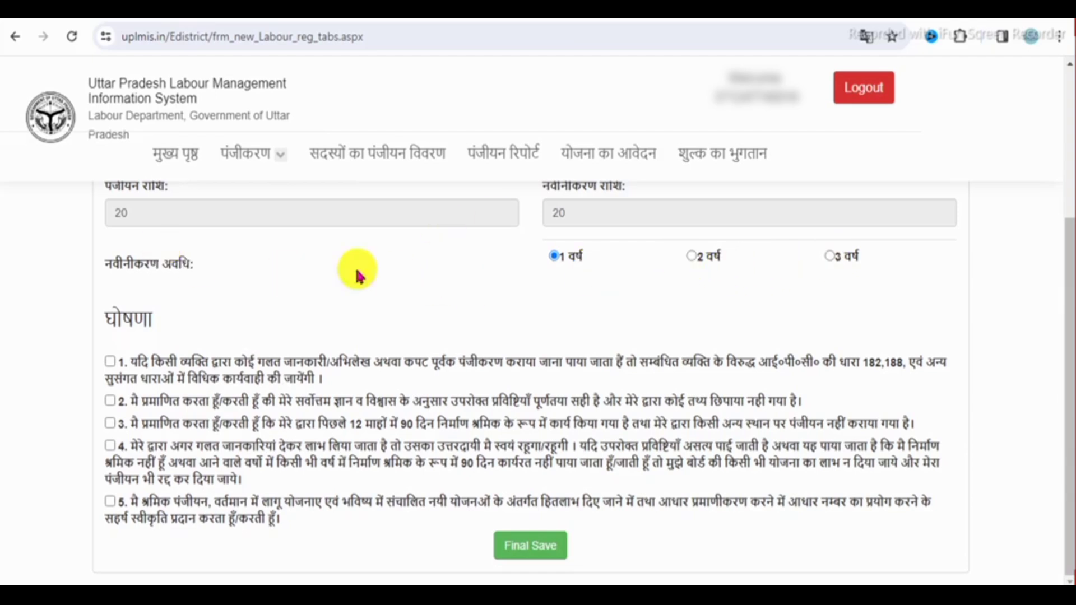
# - Final-save the application with all five declarations accepted and proceed to payment, searching the payment data for its application number
pyautogui.click(530, 549)
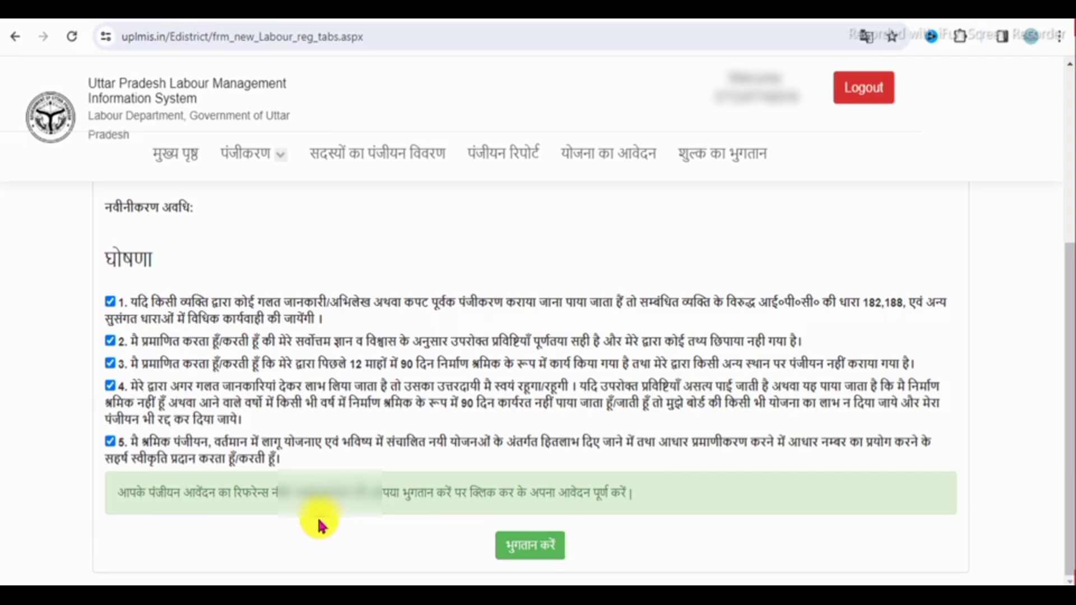
pyautogui.click(532, 547)
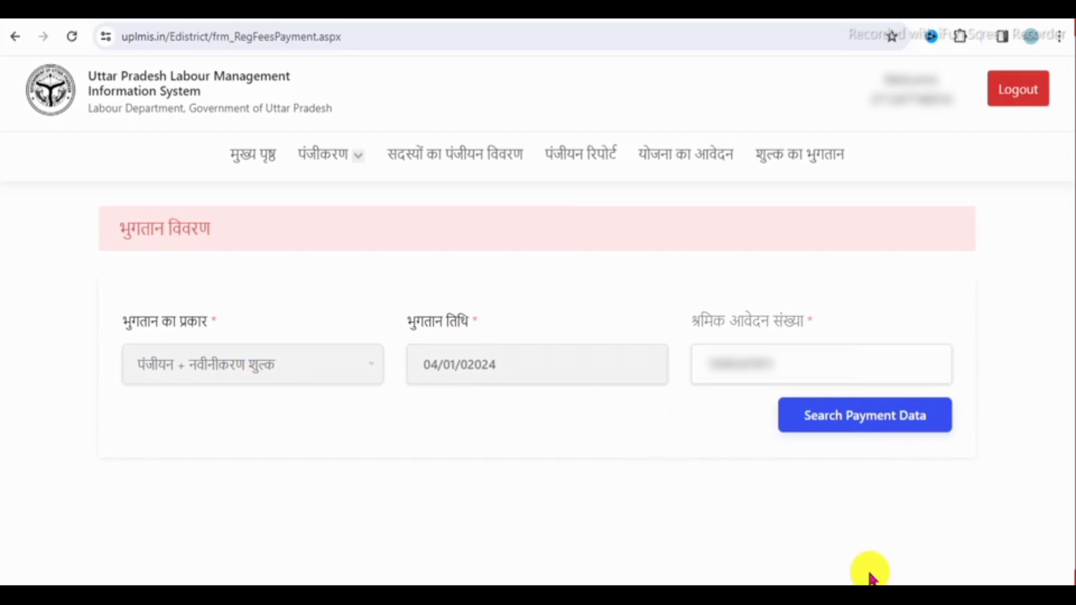
pyautogui.click(863, 431)
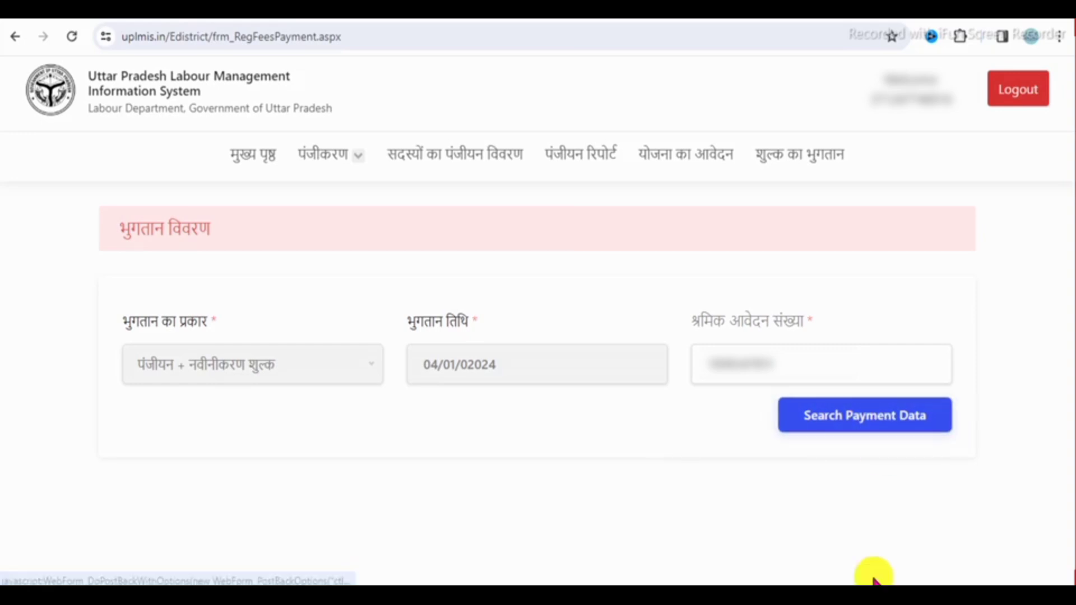